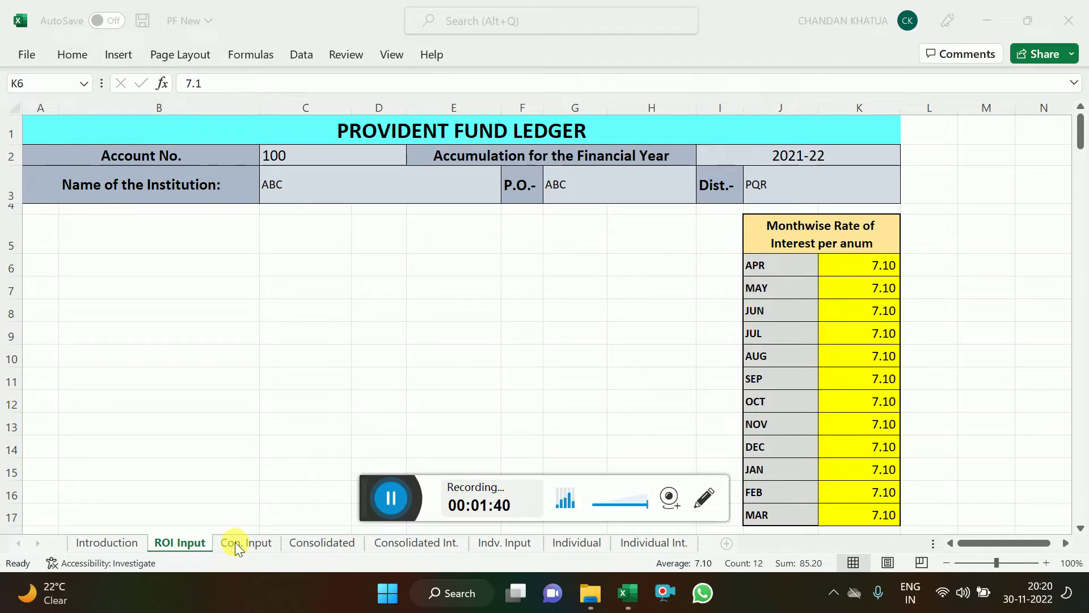
- On the Con. Input sheet, set D1 to Yes so the PF deposit is the same every month
{"action": "left_click", "coordinate": [253, 546]}
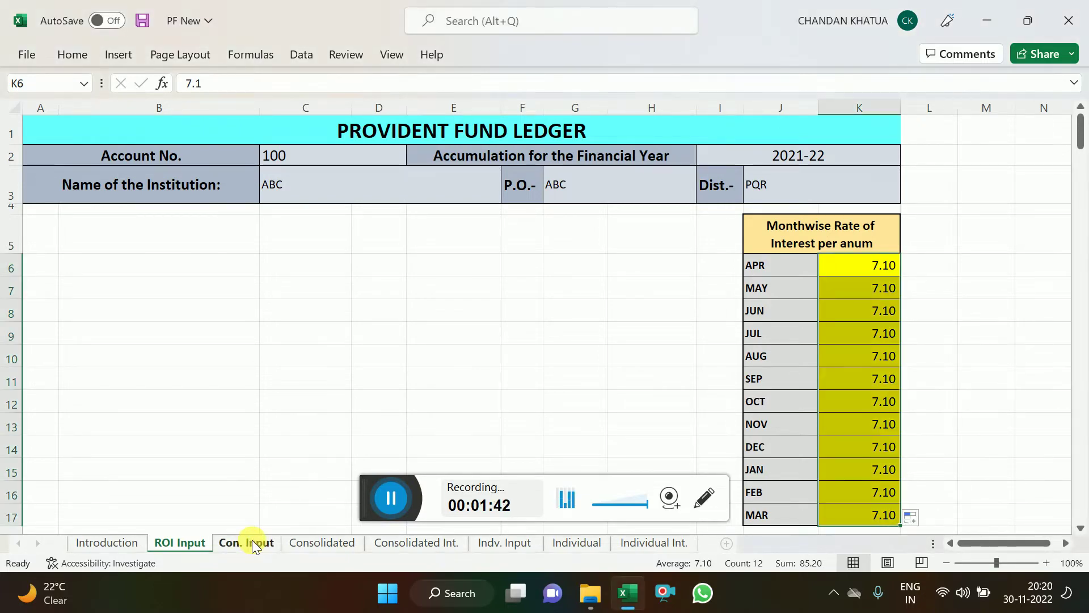
{"action": "left_click", "coordinate": [252, 545]}
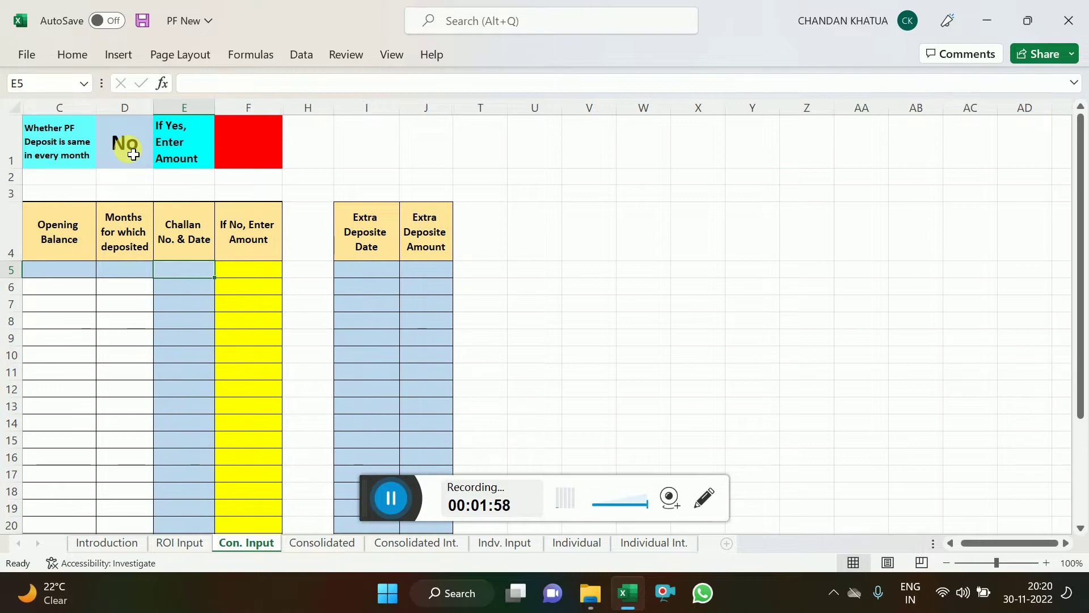
{"action": "left_click", "coordinate": [134, 154]}
{"action": "left_click", "coordinate": [161, 160]}
{"action": "left_click", "coordinate": [150, 174]}
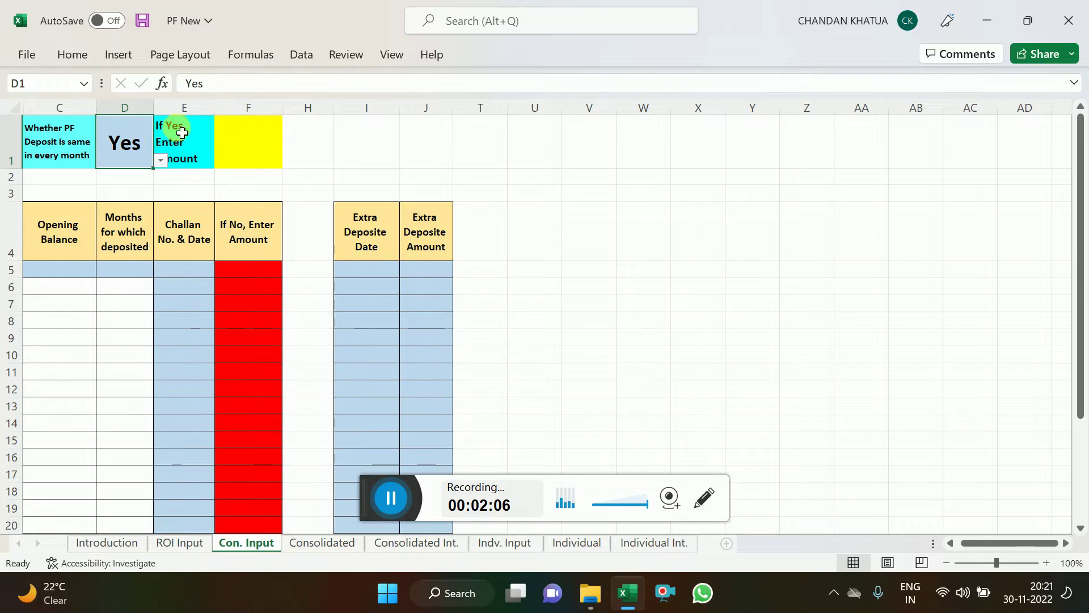
{"action": "left_click", "coordinate": [242, 145]}
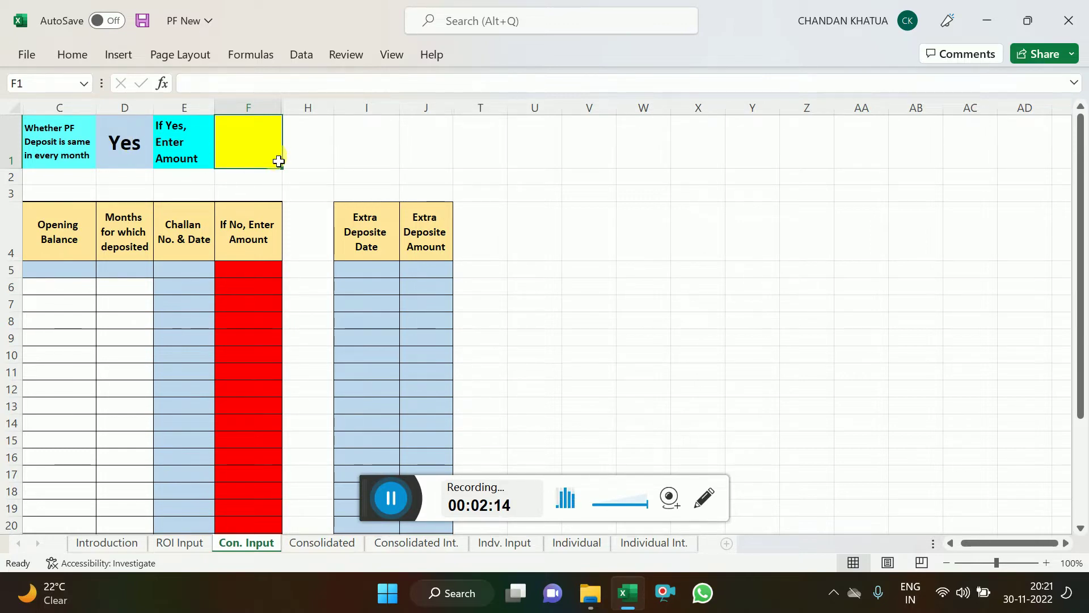
- Enter 12000 as the fixed monthly deposit in F1 and 1000000 as the opening balance in C5
{"action": "type", "text": "12000"}
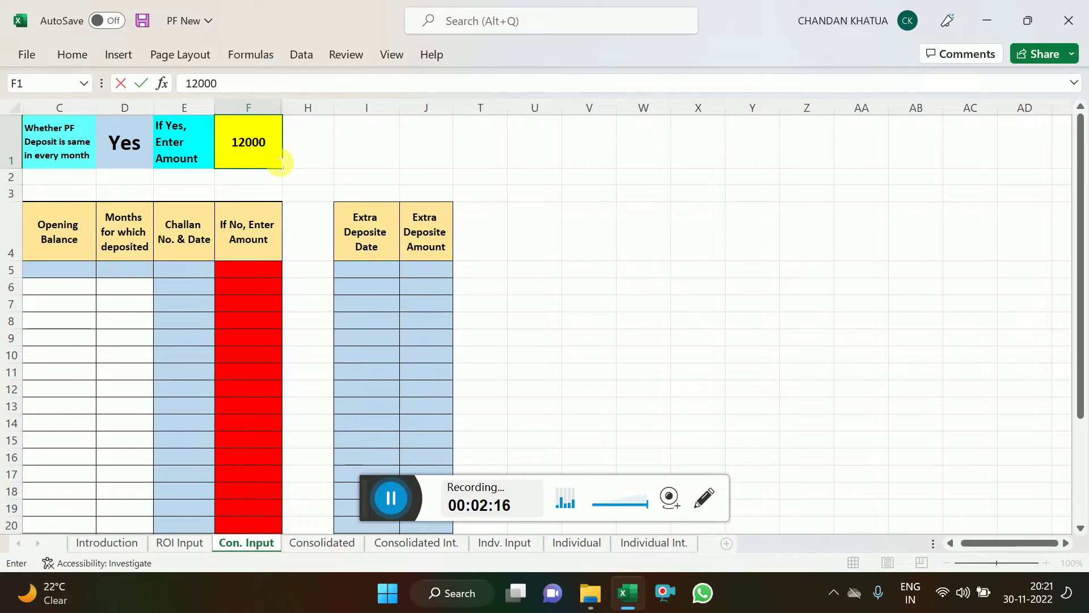
{"action": "key", "text": "Return"}
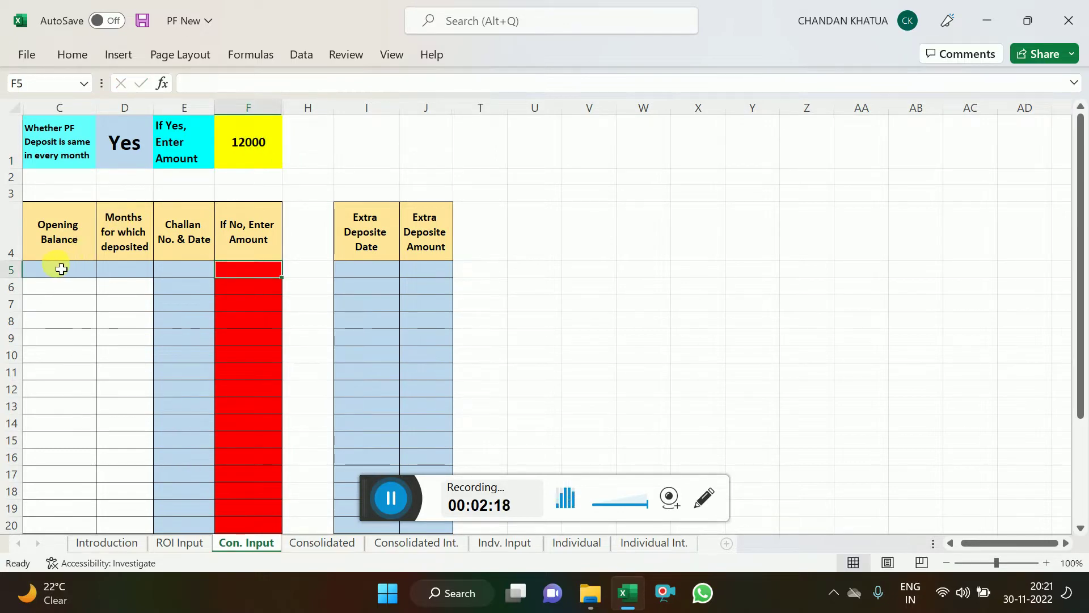
{"action": "left_click", "coordinate": [61, 269]}
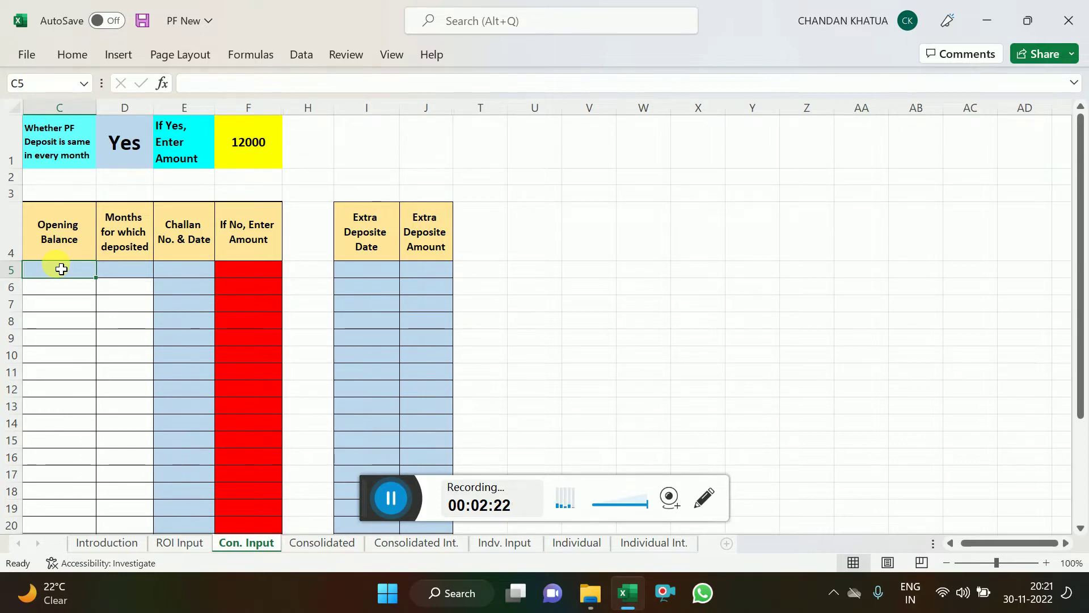
{"action": "type", "text": "100000"}
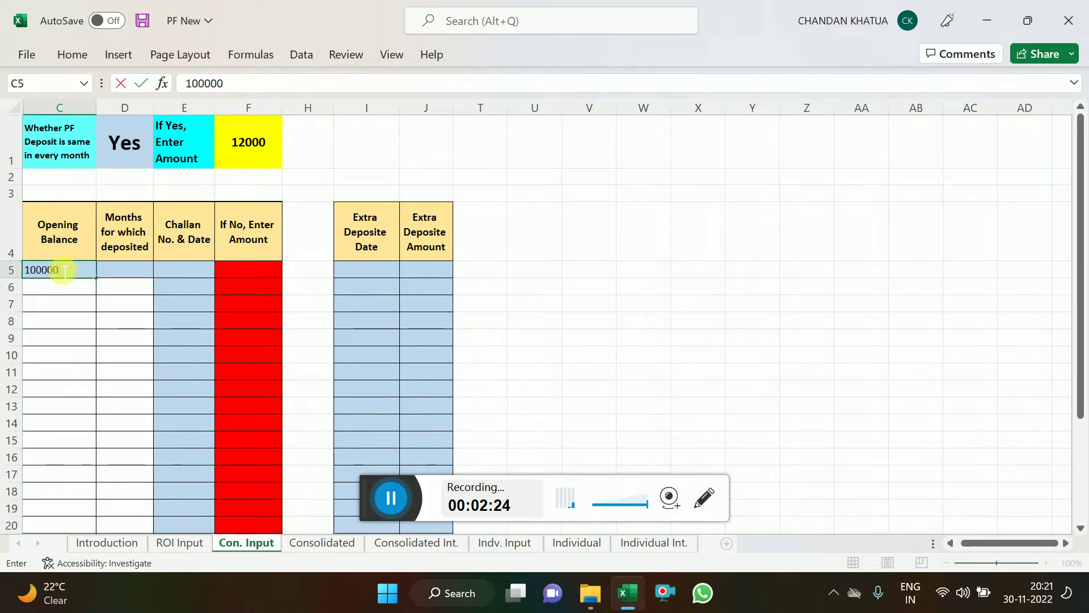
{"action": "type", "text": "0"}
{"action": "key", "text": "Return"}
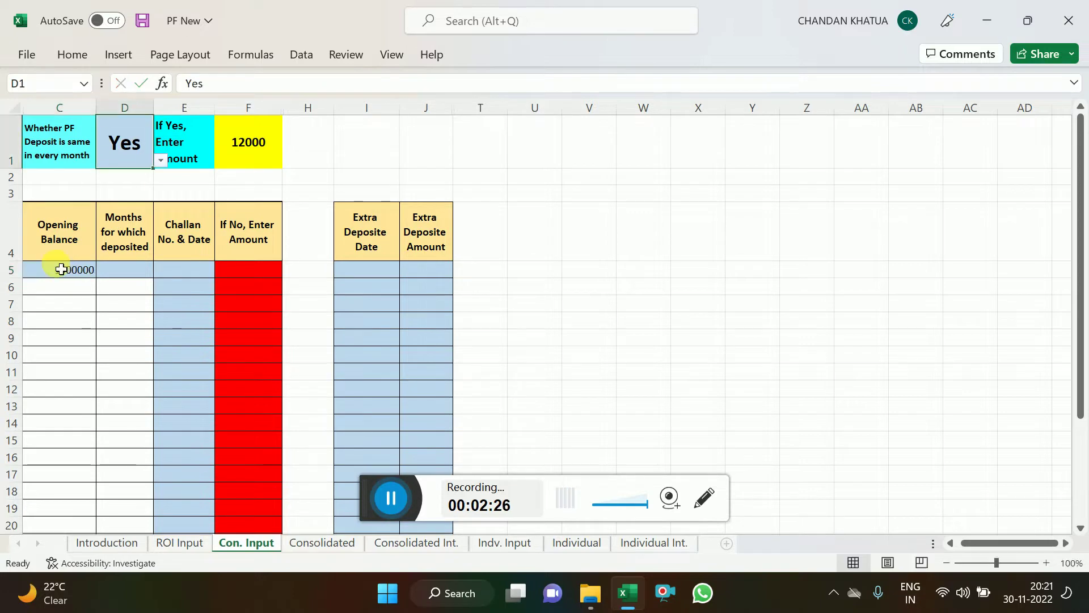
{"action": "left_click", "coordinate": [125, 276]}
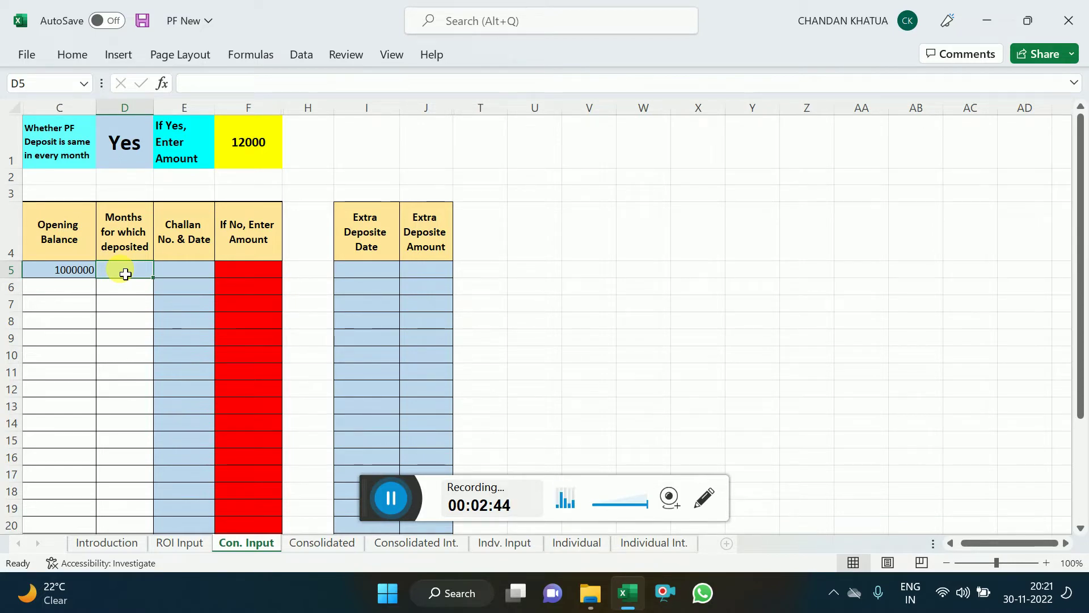
- Record 4 months deposited in D5, challan dates 30-04-21 to 23-03-22, and extra deposits of 86000 and 110000
{"action": "type", "text": "4"}
{"action": "key", "text": "Tab"}
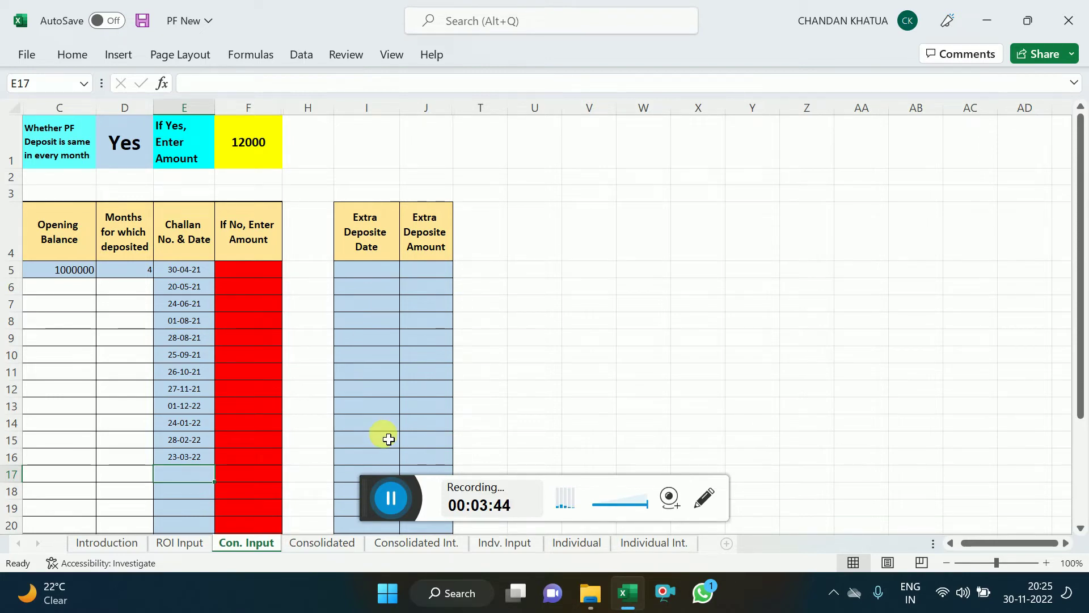
{"action": "left_click", "coordinate": [390, 498]}
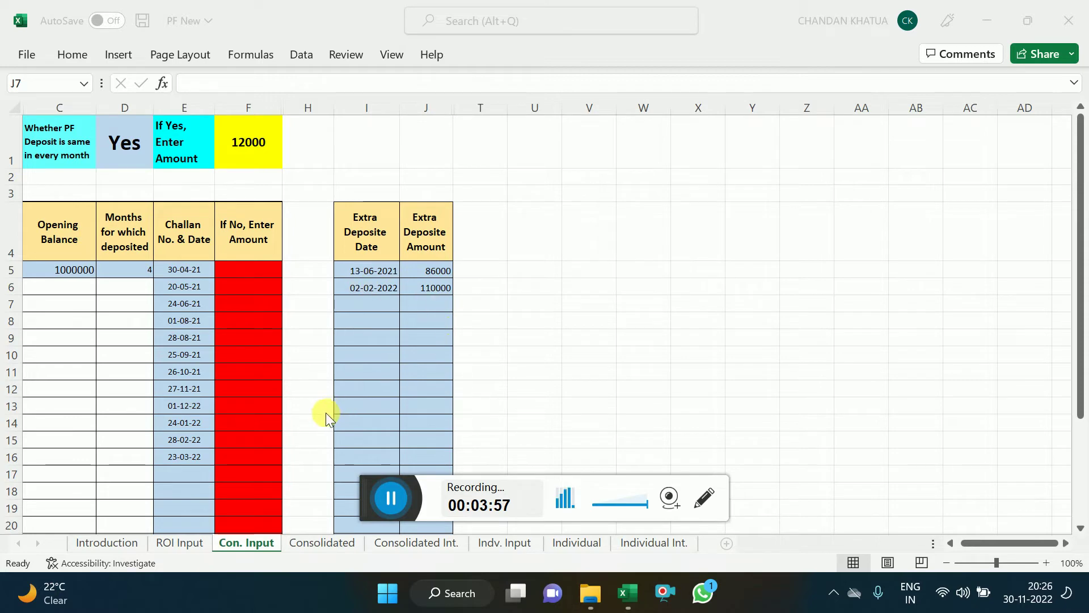
{"action": "left_click", "coordinate": [315, 546]}
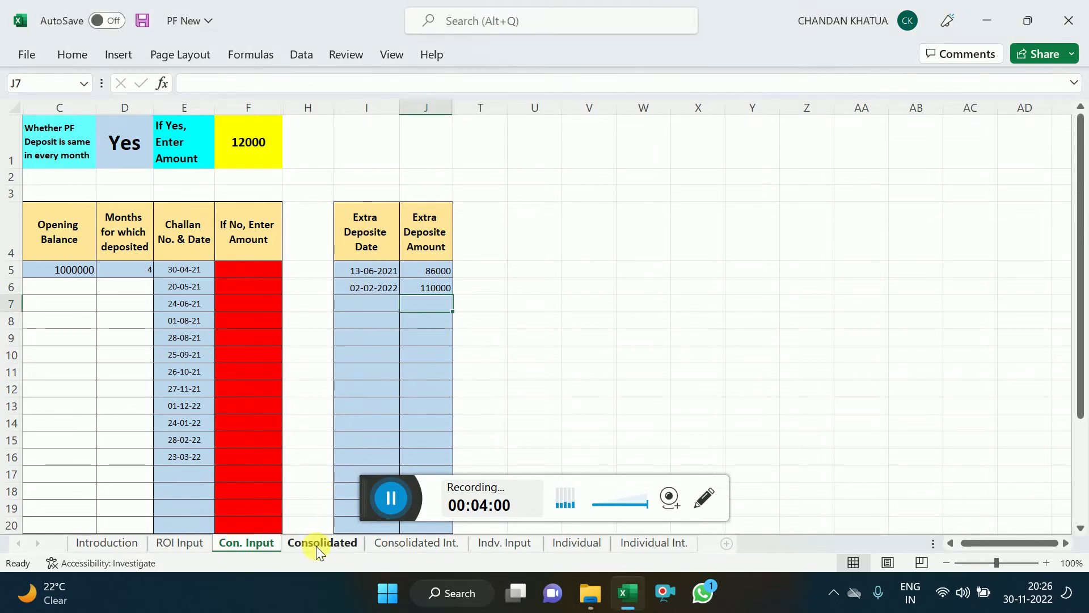
- Review the Consolidated ledger's monthly deposits and closing balances from 1012000, then view Consolidated Int
{"action": "left_click", "coordinate": [315, 545]}
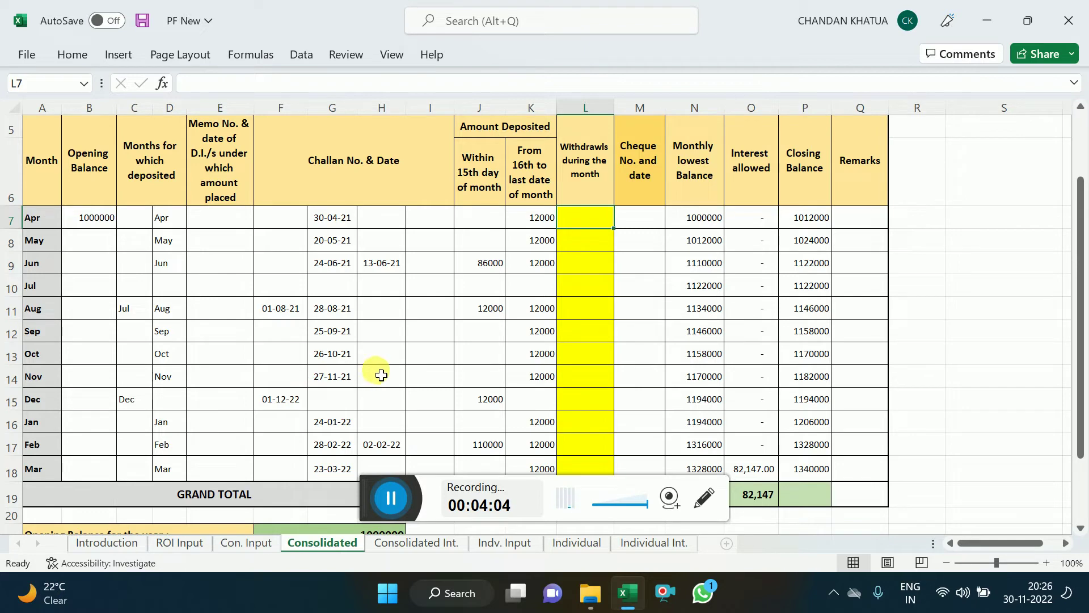
{"action": "left_click", "coordinate": [370, 499]}
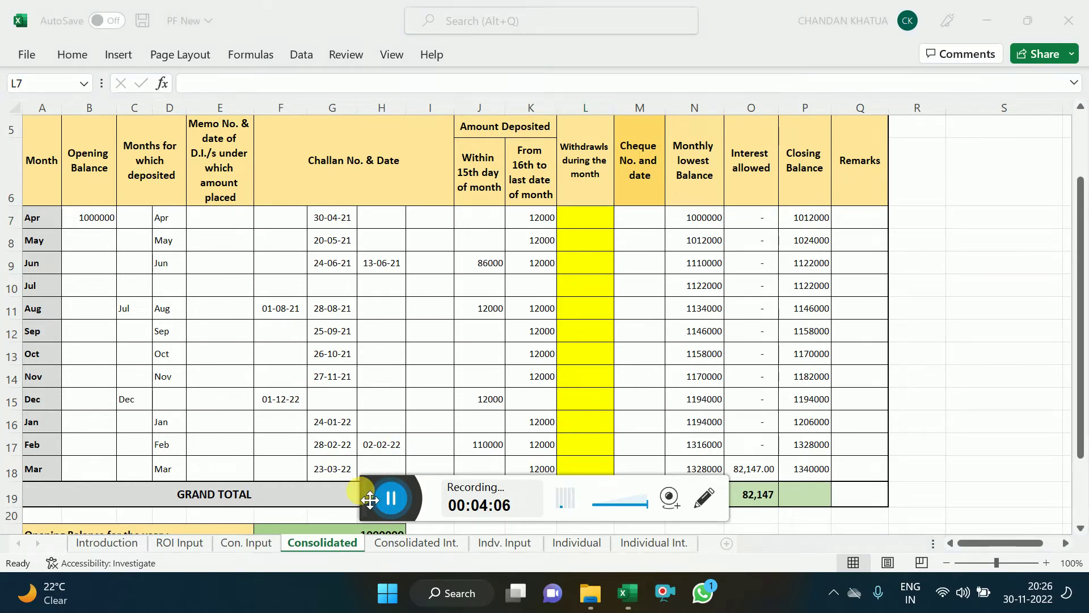
{"action": "left_click_drag", "start_coordinate": [370, 499], "coordinate": [309, 547]}
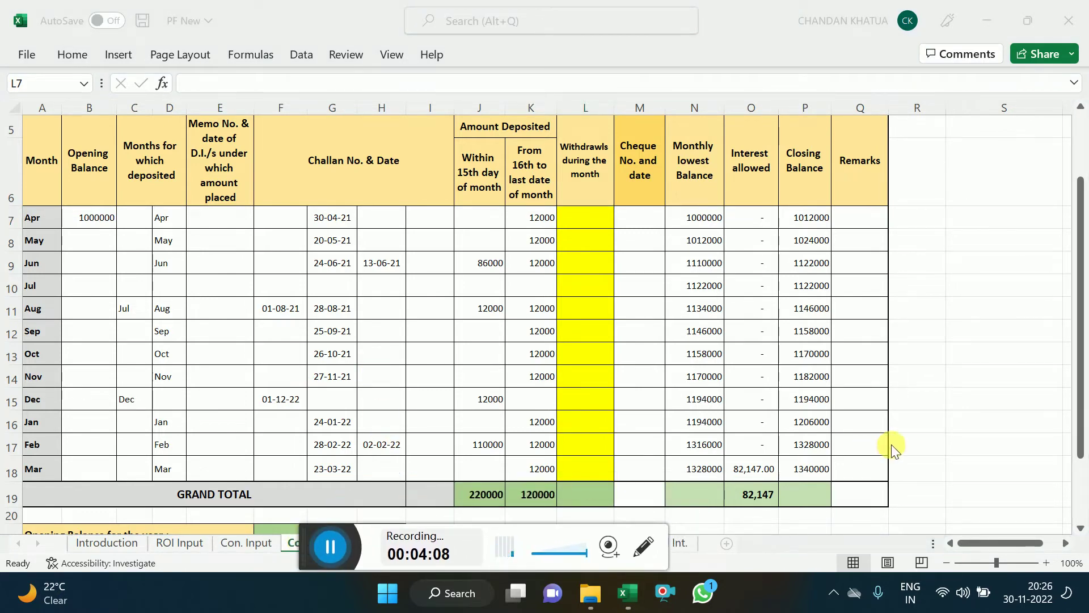
{"action": "left_click", "coordinate": [1080, 352]}
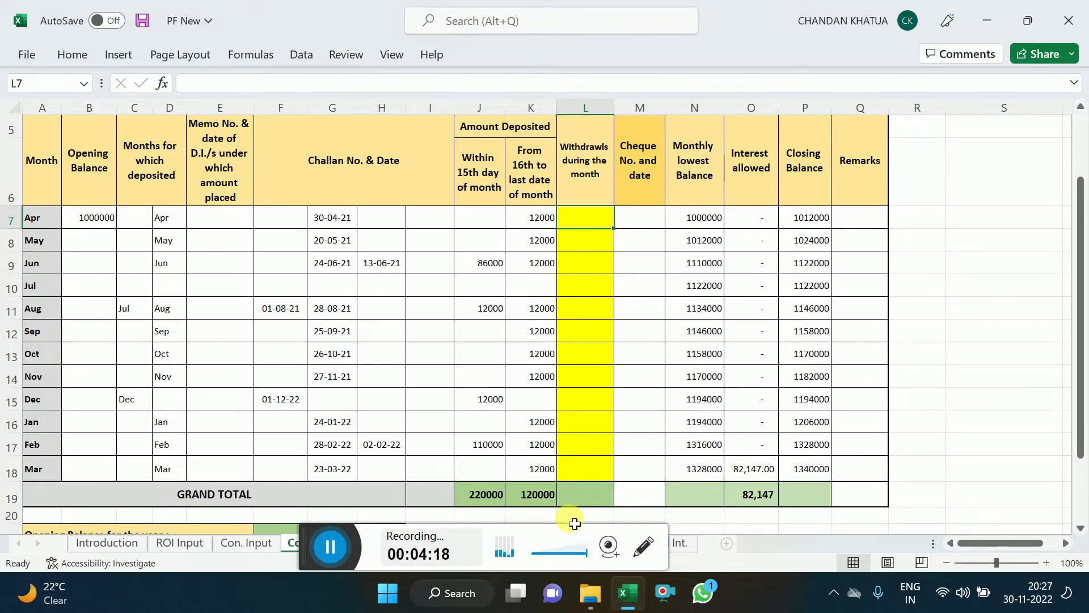
{"action": "left_click", "coordinate": [1079, 384]}
{"action": "left_click_drag", "start_coordinate": [1079, 384], "coordinate": [1074, 431]}
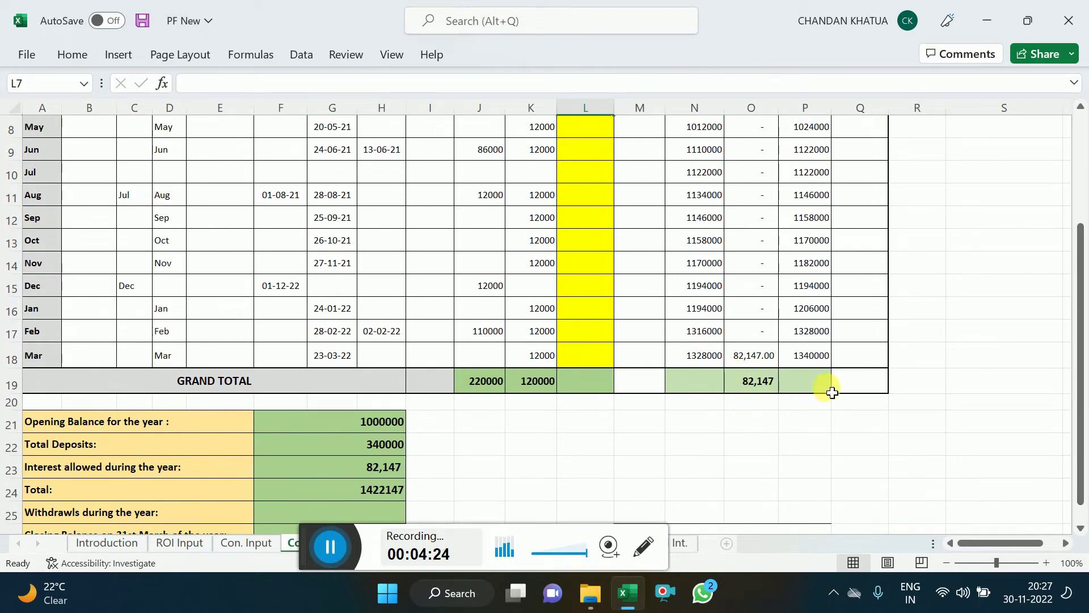
{"action": "left_click_drag", "start_coordinate": [309, 544], "coordinate": [535, 530]}
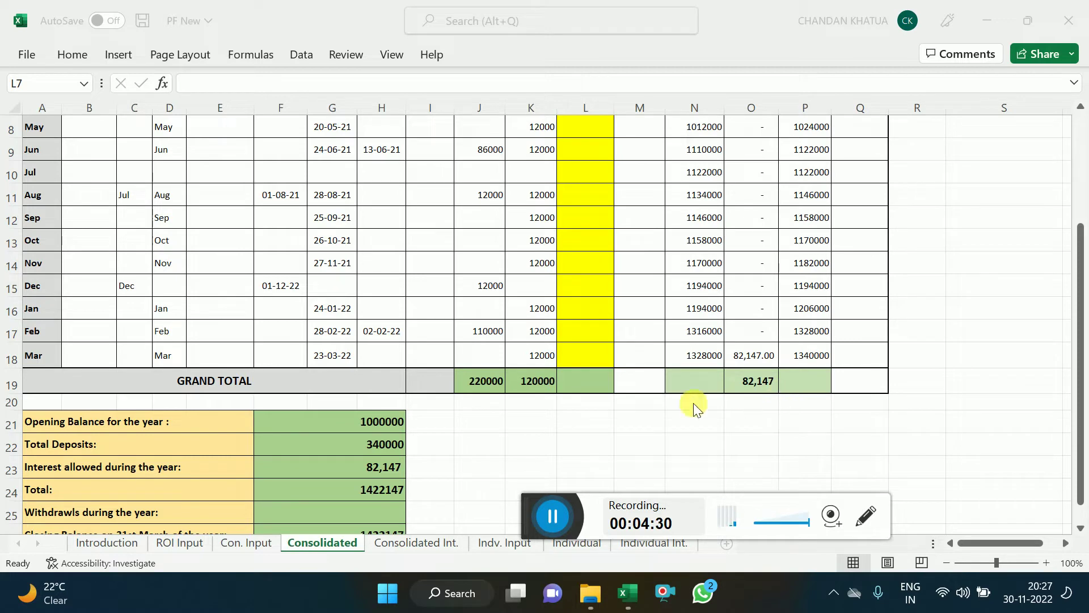
{"action": "left_click", "coordinate": [428, 546]}
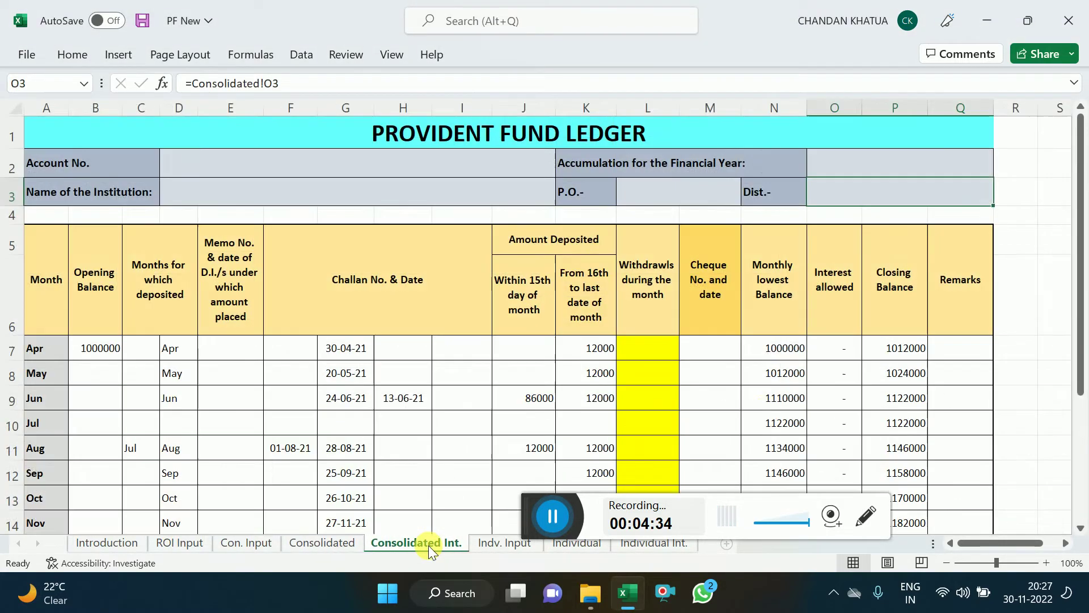
- Check the Consolidated Int. summary closing balance of 1422147, then return to Consolidated and select L11
{"action": "scroll", "coordinate": [840, 390], "scroll_direction": "down", "scroll_amount": 1}
{"action": "scroll", "coordinate": [841, 389], "scroll_direction": "down", "scroll_amount": 6}
{"action": "scroll", "coordinate": [837, 384], "scroll_direction": "up", "scroll_amount": 1}
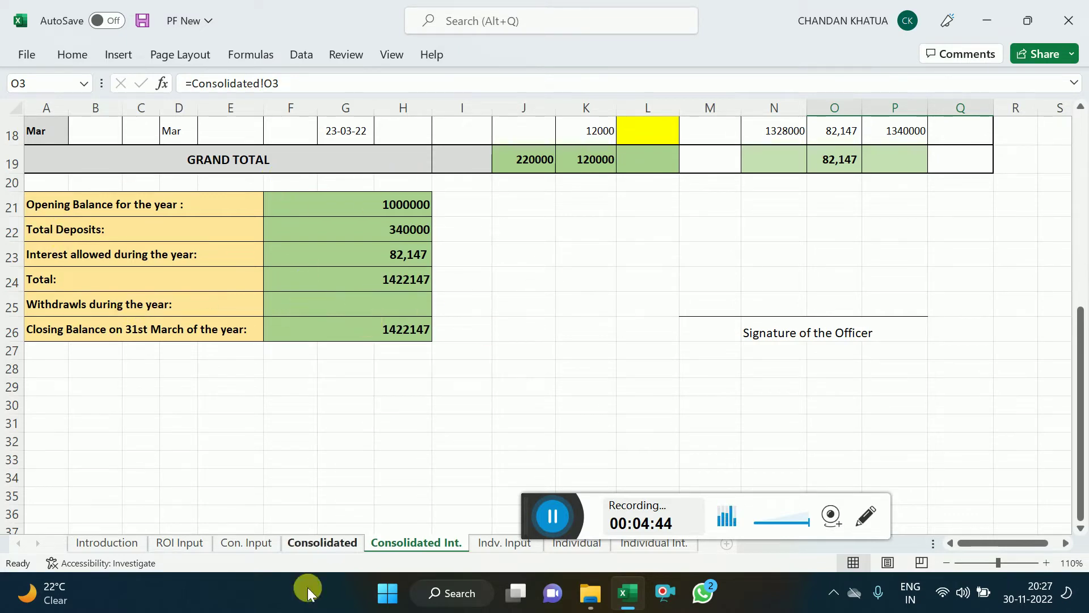
{"action": "left_click", "coordinate": [323, 546]}
{"action": "scroll", "coordinate": [618, 401], "scroll_direction": "up", "scroll_amount": 2}
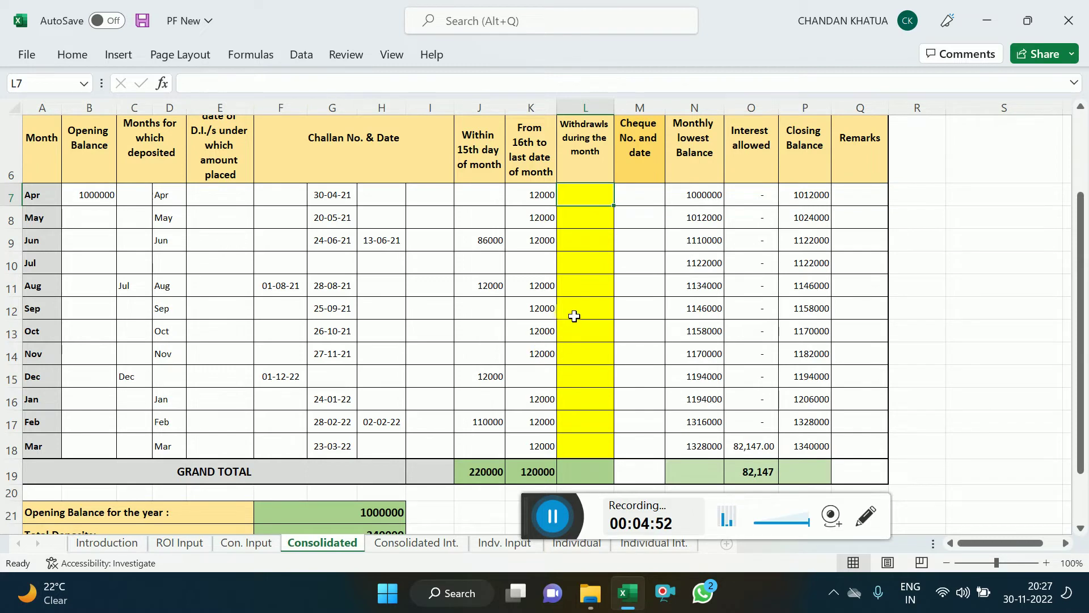
{"action": "left_click", "coordinate": [587, 290]}
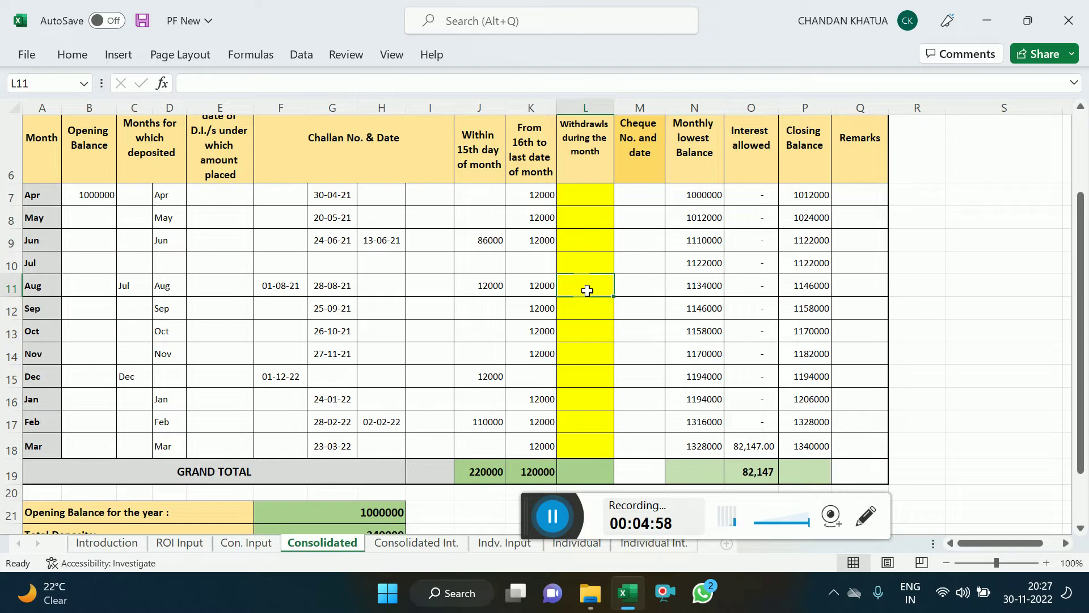
- Enter a trial 100000 August withdrawal in L11 and check its effect on Consolidated Int. interest
{"action": "type", "text": "100000"}
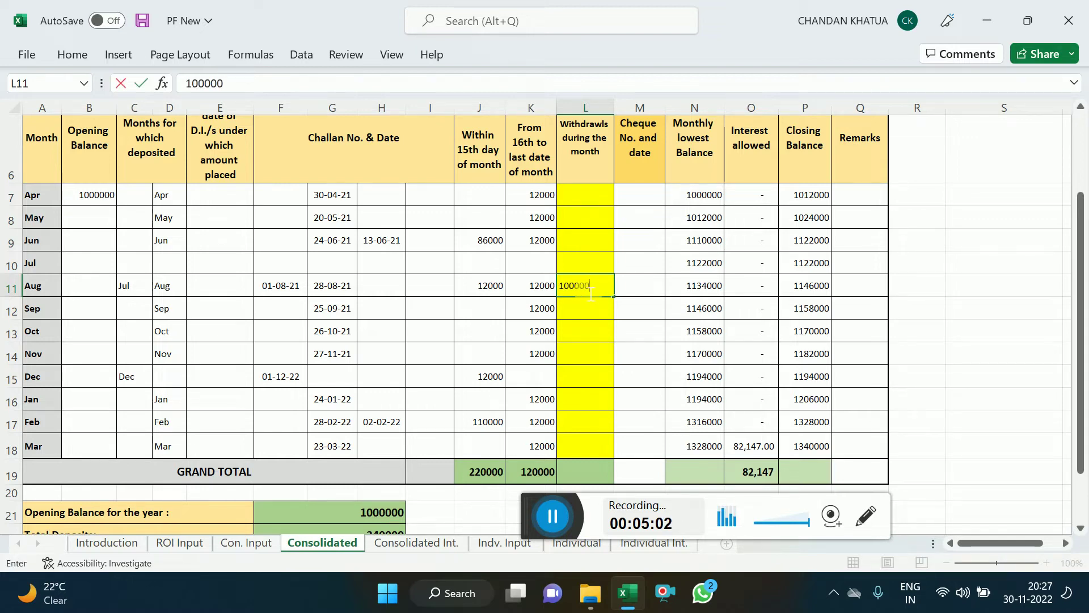
{"action": "key", "text": "Return"}
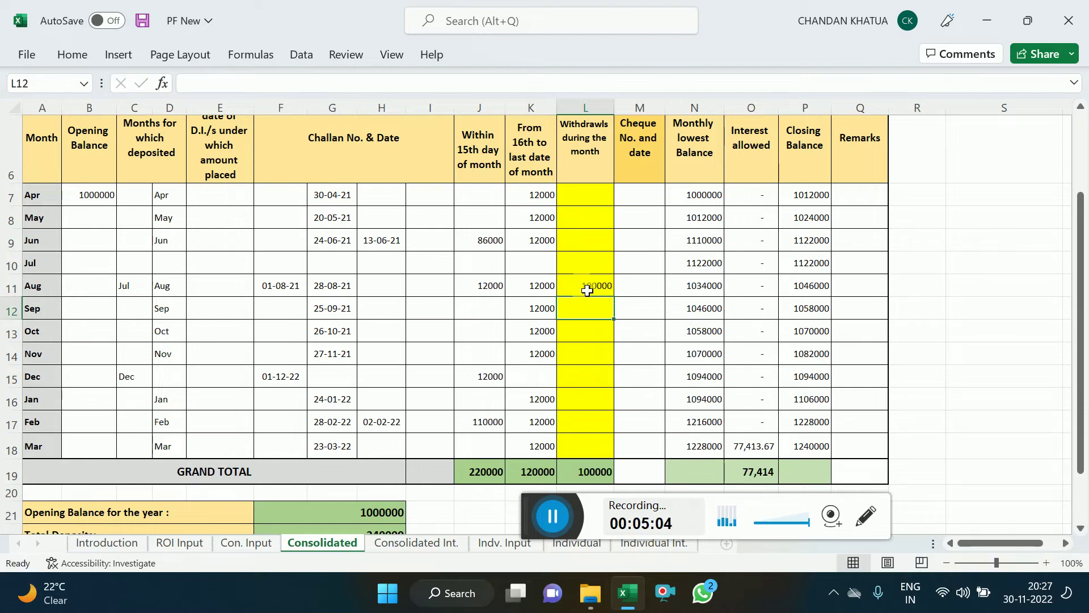
{"action": "left_click", "coordinate": [390, 541]}
{"action": "scroll", "coordinate": [674, 202], "scroll_direction": "up", "scroll_amount": 1}
{"action": "scroll", "coordinate": [674, 202], "scroll_direction": "up", "scroll_amount": 2}
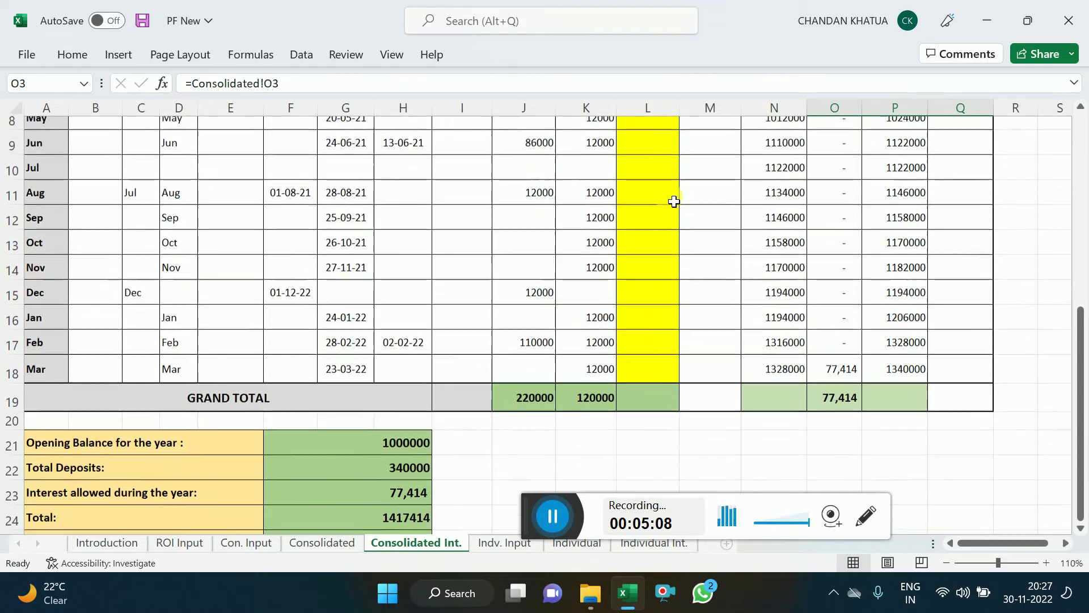
{"action": "scroll", "coordinate": [674, 202], "scroll_direction": "up", "scroll_amount": 1}
{"action": "scroll", "coordinate": [674, 201], "scroll_direction": "up", "scroll_amount": 2}
{"action": "scroll", "coordinate": [674, 202], "scroll_direction": "up", "scroll_amount": 1}
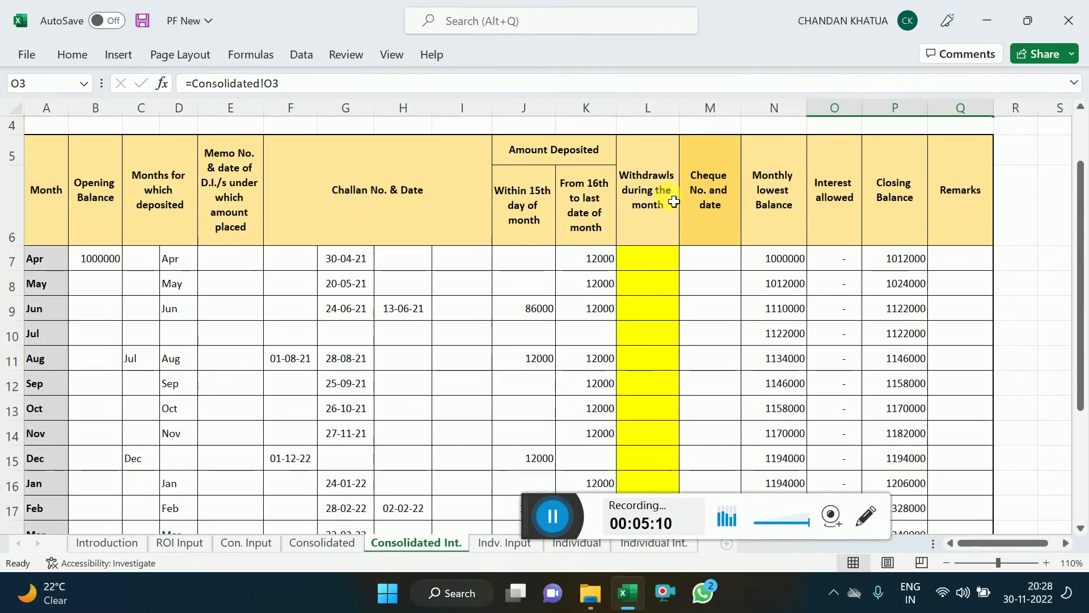
{"action": "scroll", "coordinate": [674, 201], "scroll_direction": "down", "scroll_amount": 1}
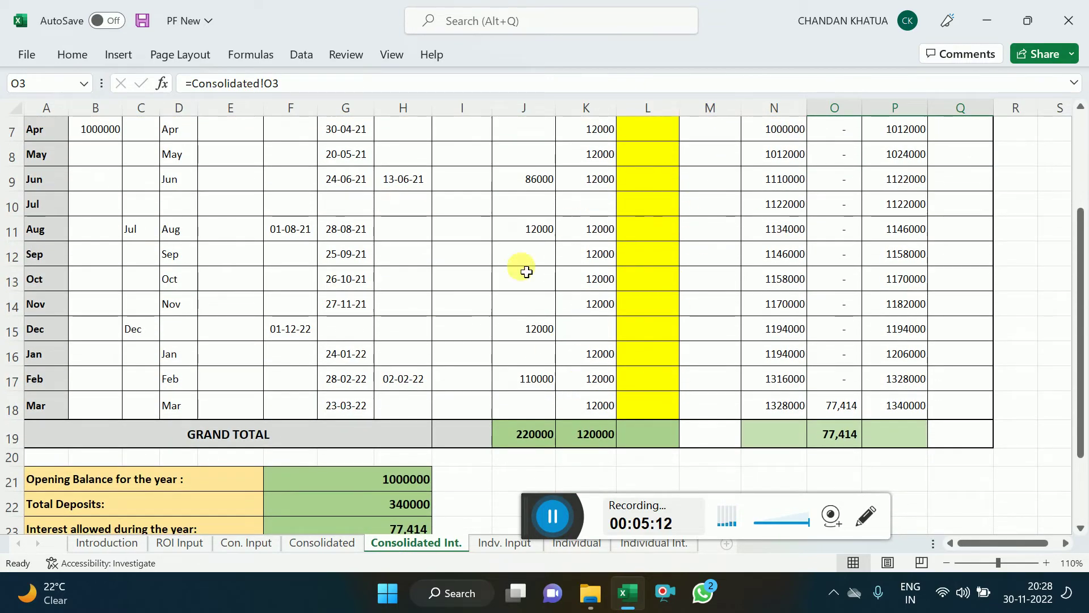
- Clear the August withdrawal from L11 on the Consolidated sheet, then go to ROI Input
{"action": "left_click", "coordinate": [313, 547]}
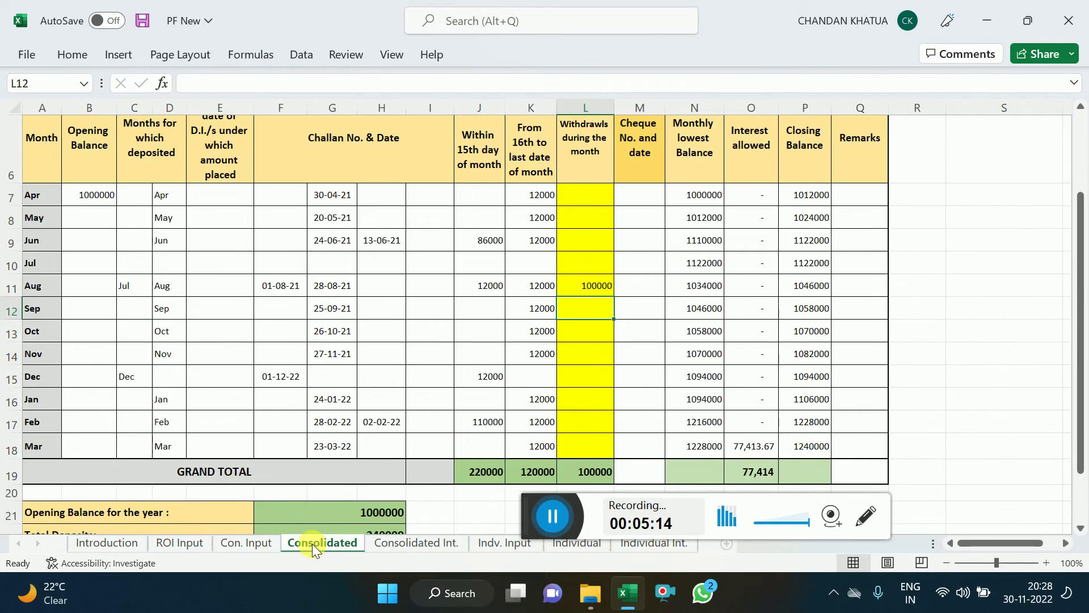
{"action": "left_click", "coordinate": [589, 287]}
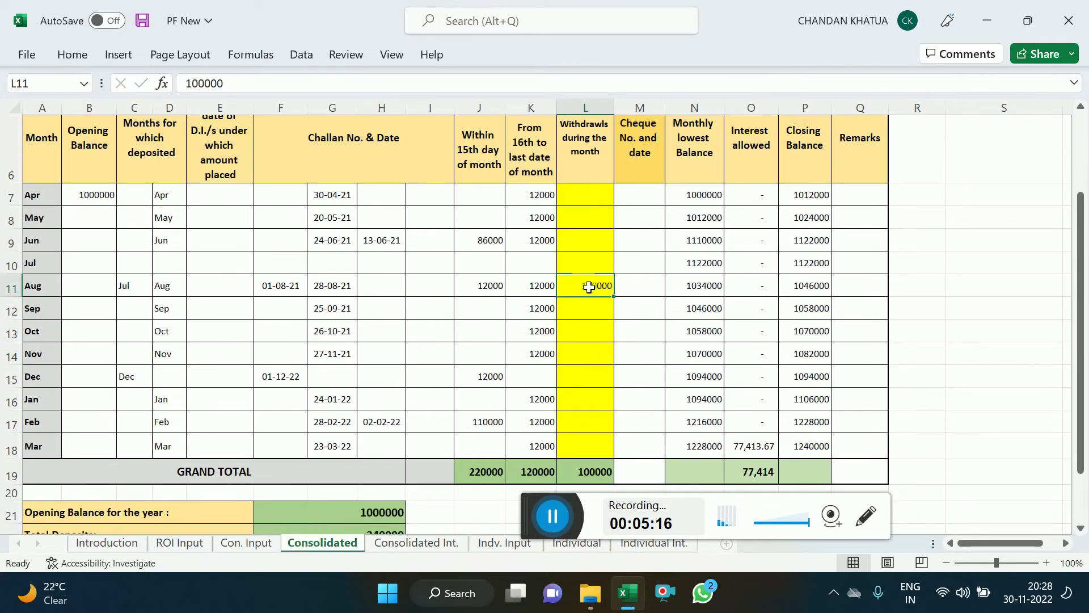
{"action": "key", "text": "Delete"}
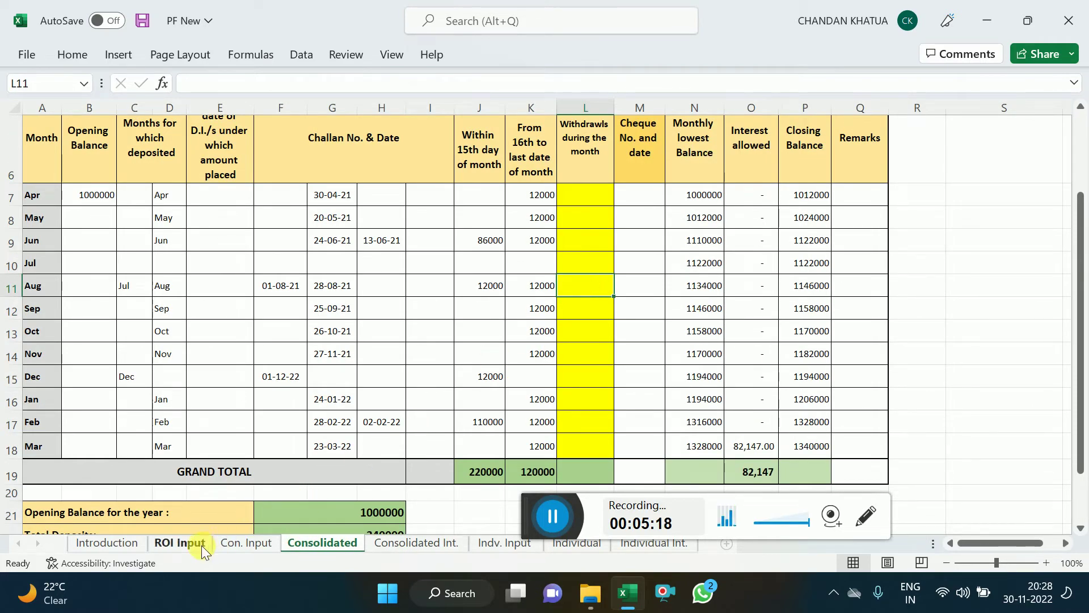
{"action": "left_click", "coordinate": [183, 543]}
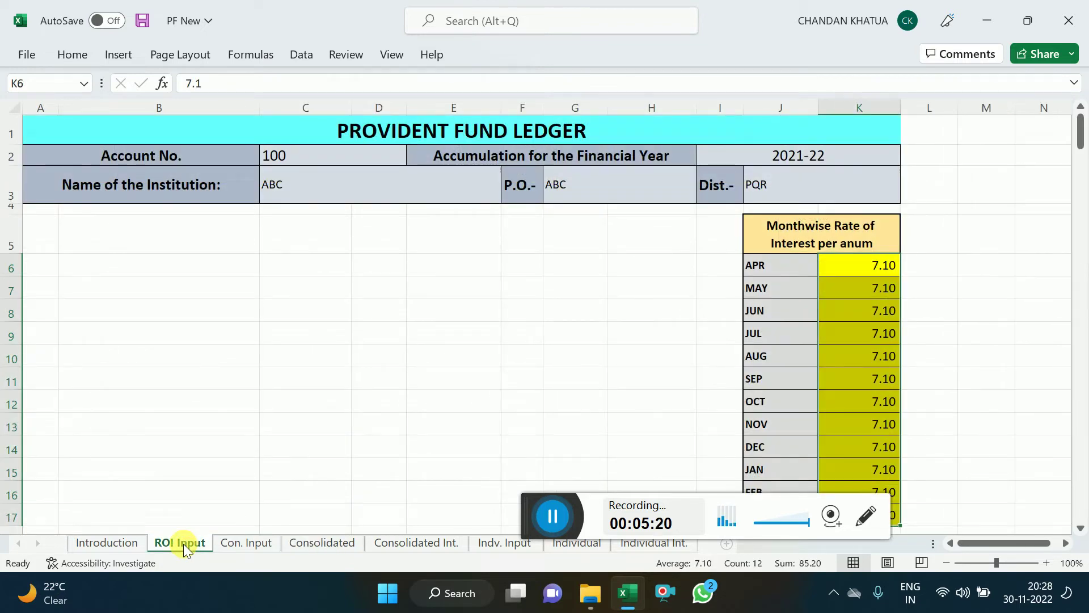
- Return to the Con. Input sheet and select the equal-deposit answer cell D1
{"action": "left_click", "coordinate": [247, 542]}
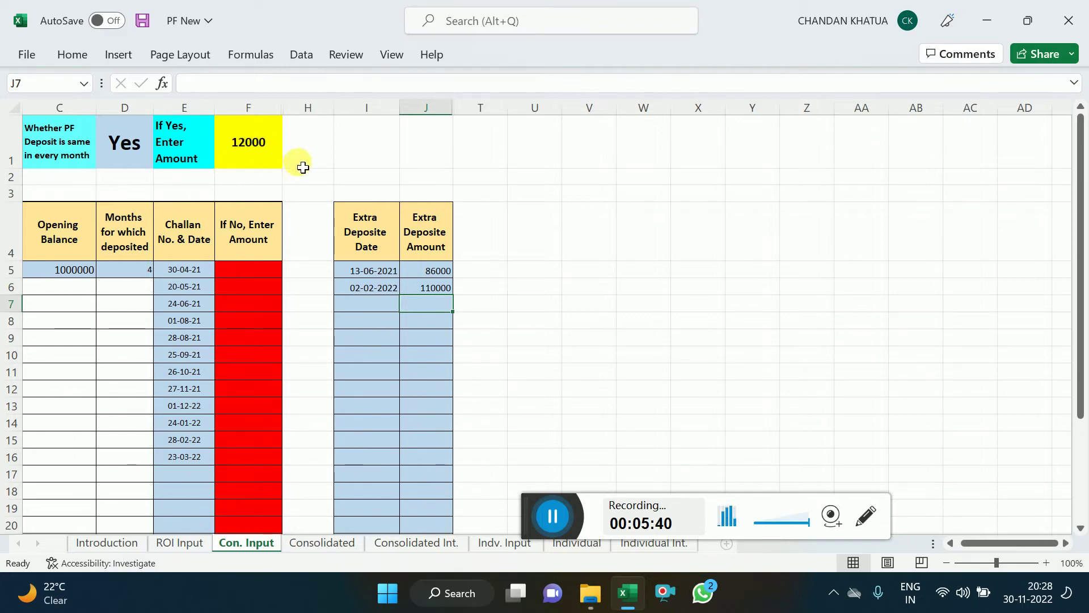
{"action": "left_click", "coordinate": [128, 161]}
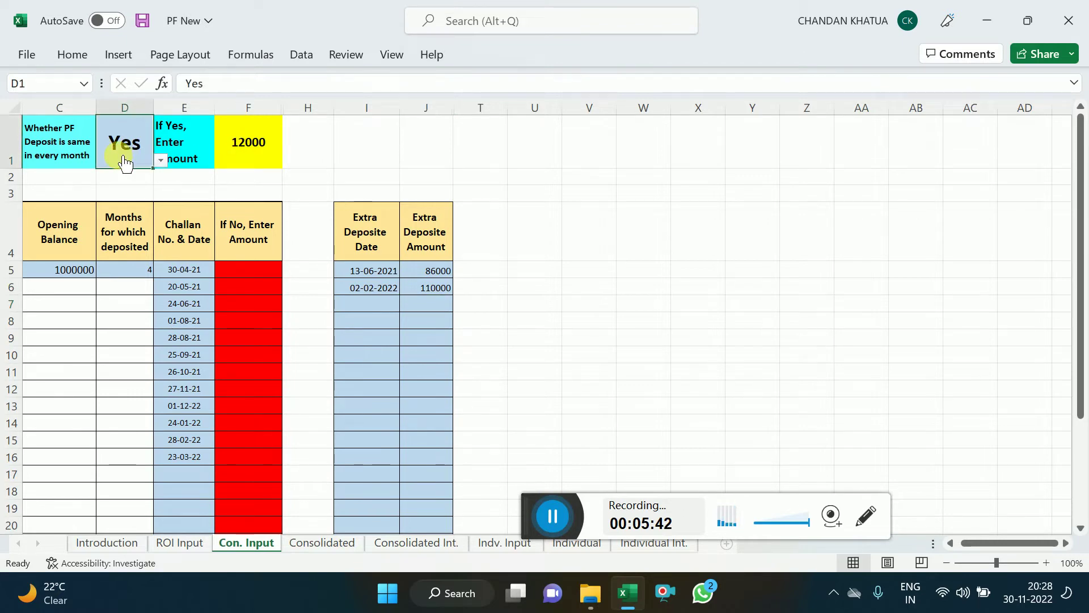
- Change the equal-monthly-deposit answer in D1 to No so month-wise amounts can be entered
{"action": "left_click", "coordinate": [163, 161]}
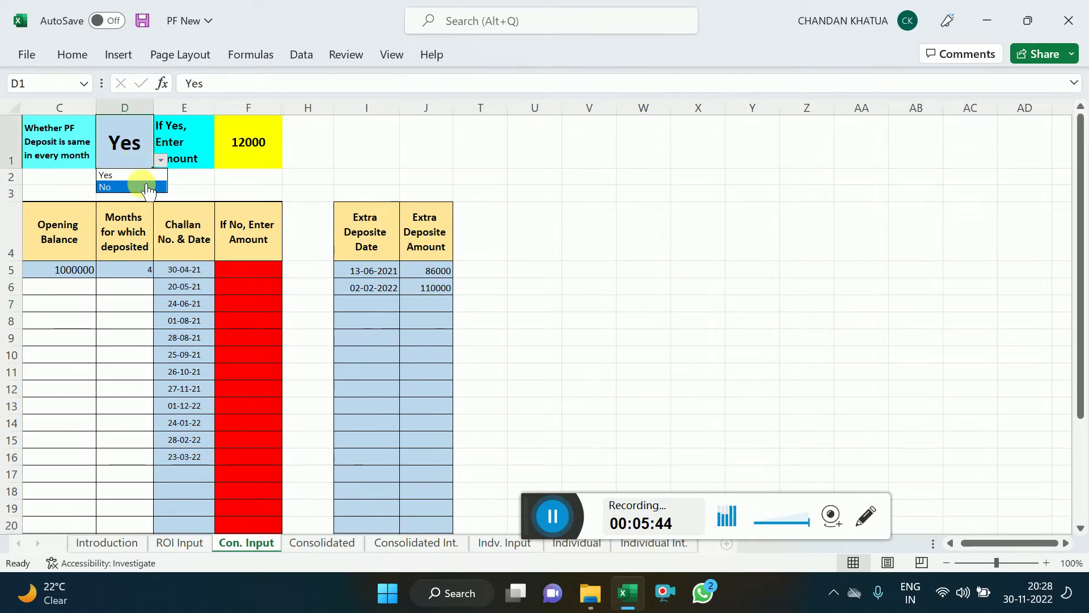
{"action": "left_click", "coordinate": [147, 188]}
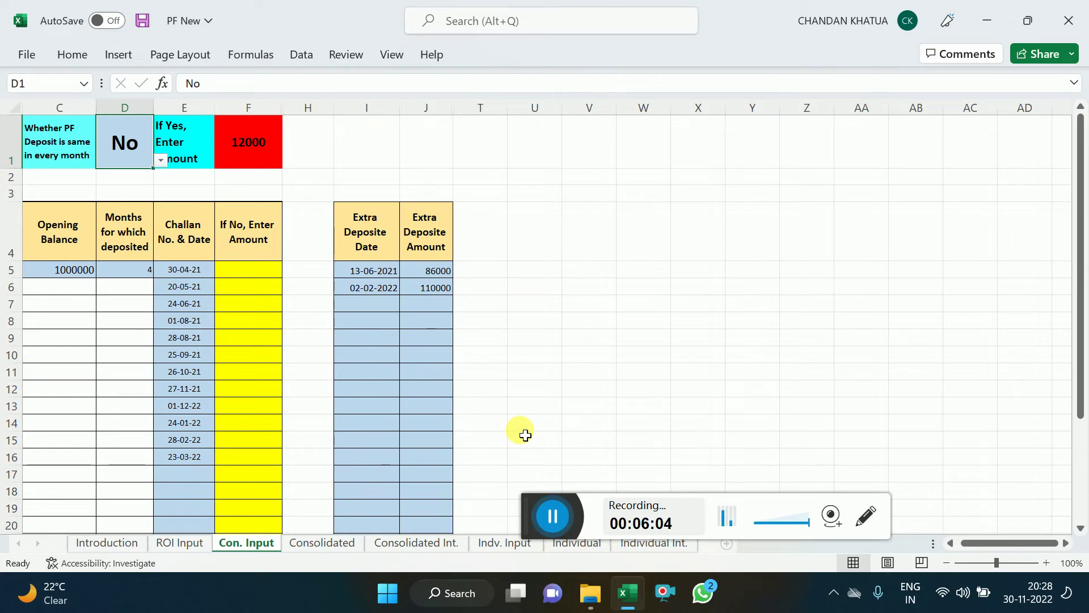
{"action": "left_click", "coordinate": [558, 518]}
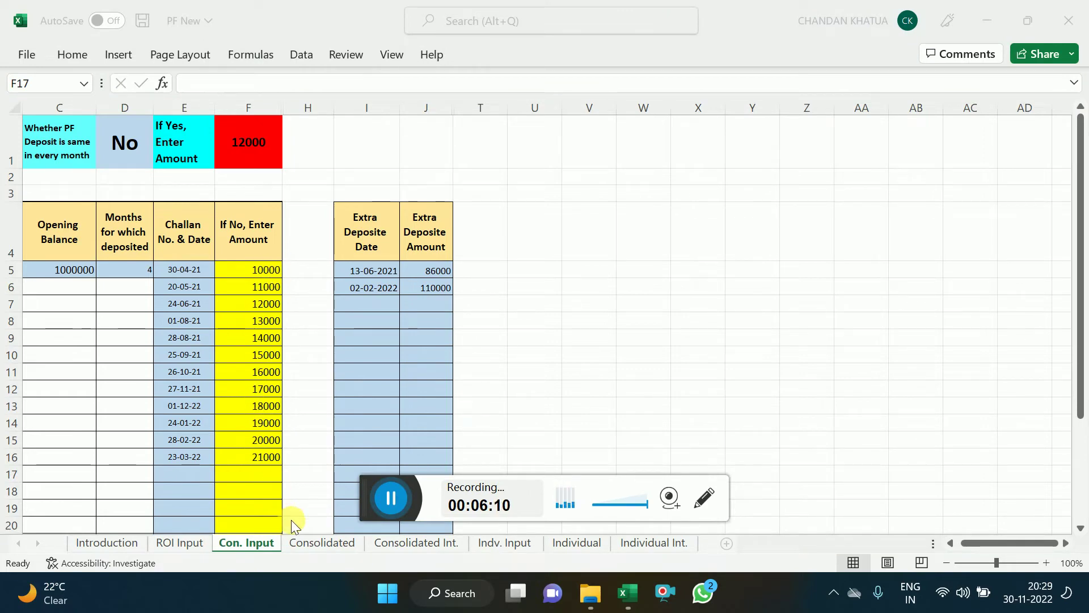
- Check the Consolidated summary: total deposits 382000, interest 82,703, closing balance 1464703
{"action": "left_click", "coordinate": [321, 546]}
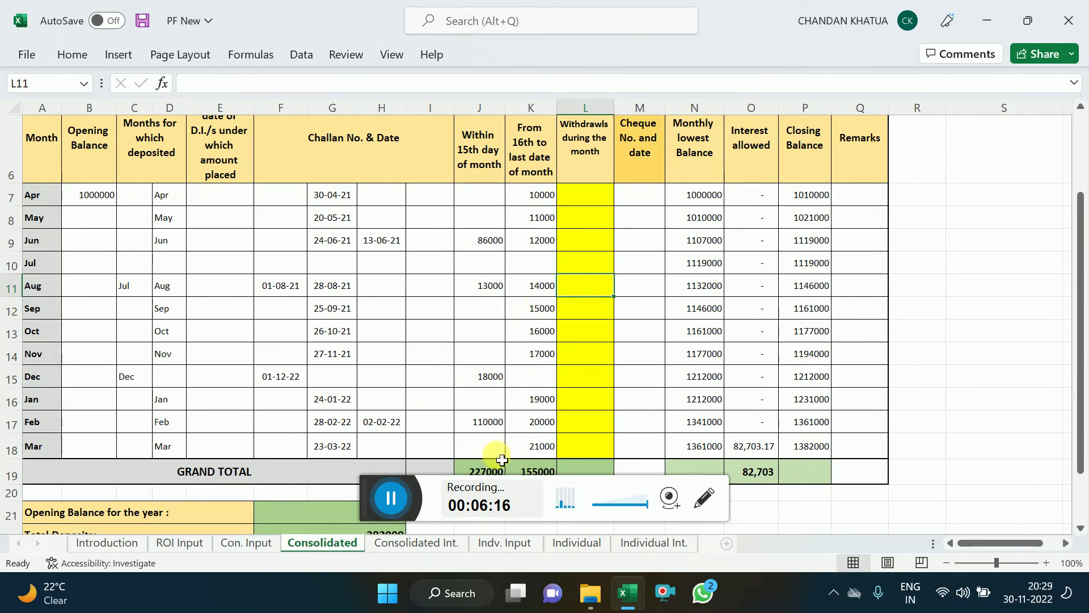
{"action": "scroll", "coordinate": [496, 457], "scroll_direction": "down", "scroll_amount": 1}
{"action": "scroll", "coordinate": [493, 454], "scroll_direction": "down", "scroll_amount": 1}
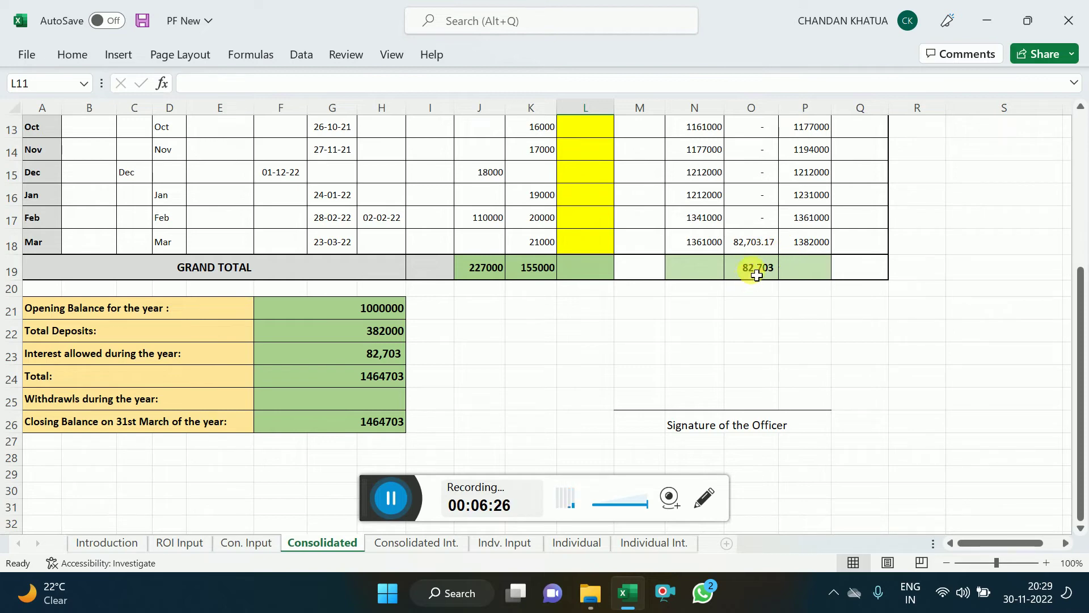
{"action": "key", "text": "F2"}
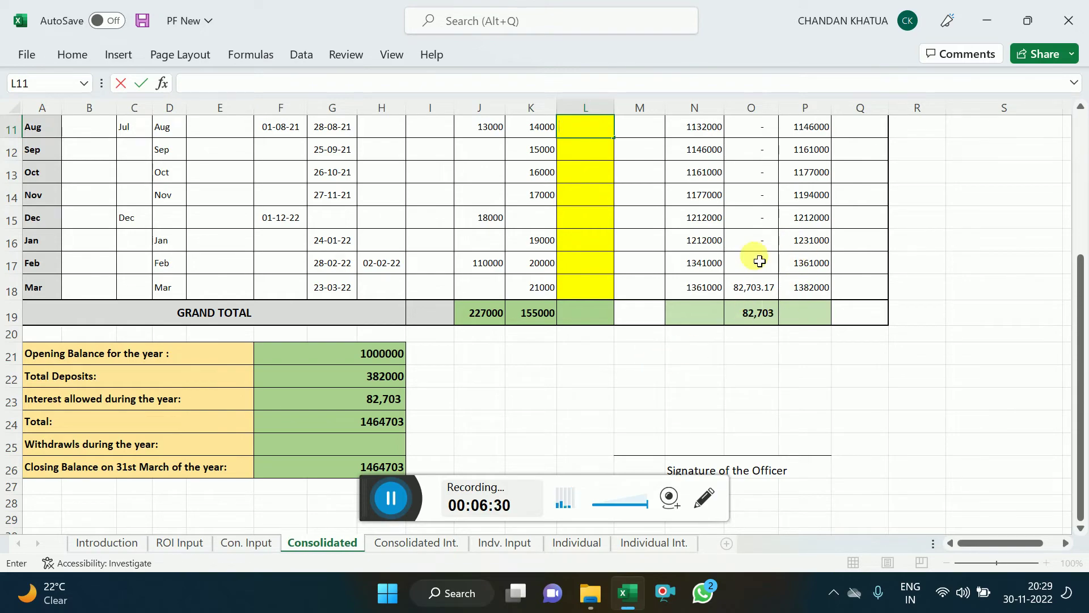
{"action": "left_click", "coordinate": [403, 539]}
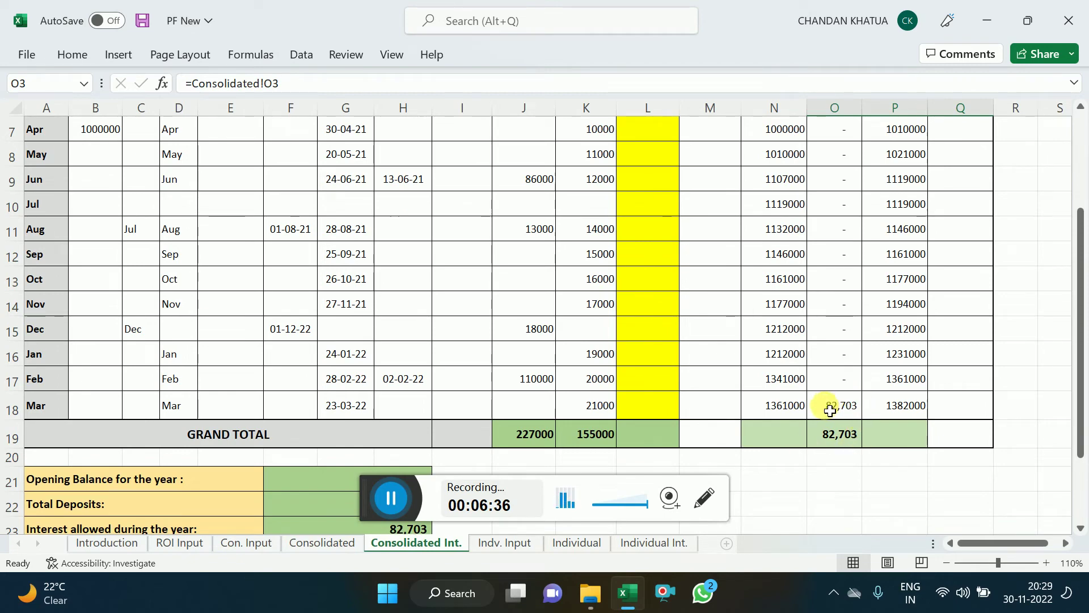
- Confirm 82,703 interest on both Consolidated and Consolidated Int., then move to the Indv. Input sheet
{"action": "left_click", "coordinate": [335, 540]}
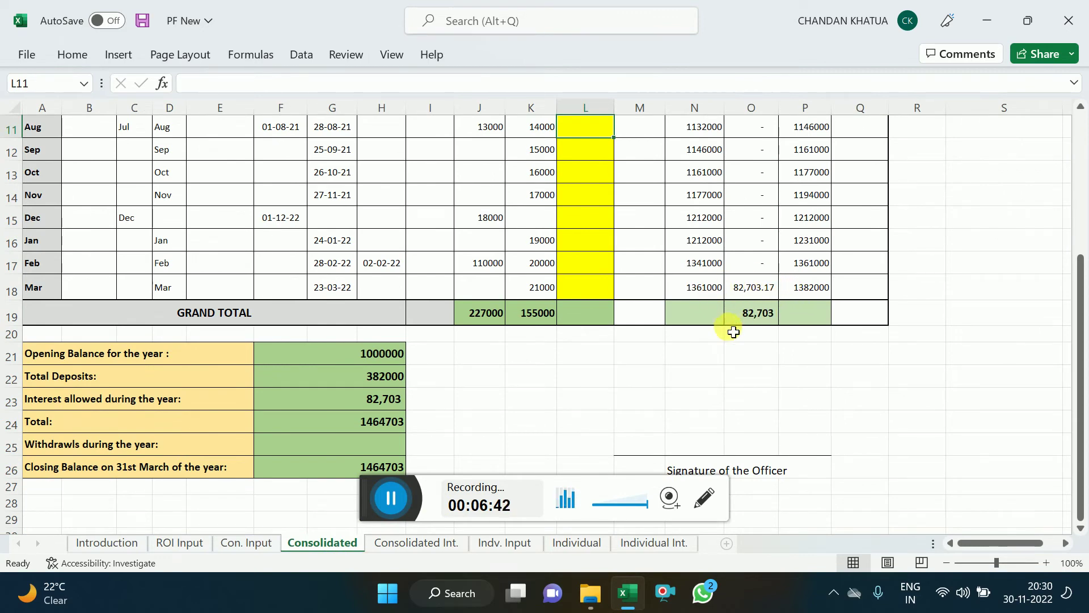
{"action": "left_click", "coordinate": [421, 543]}
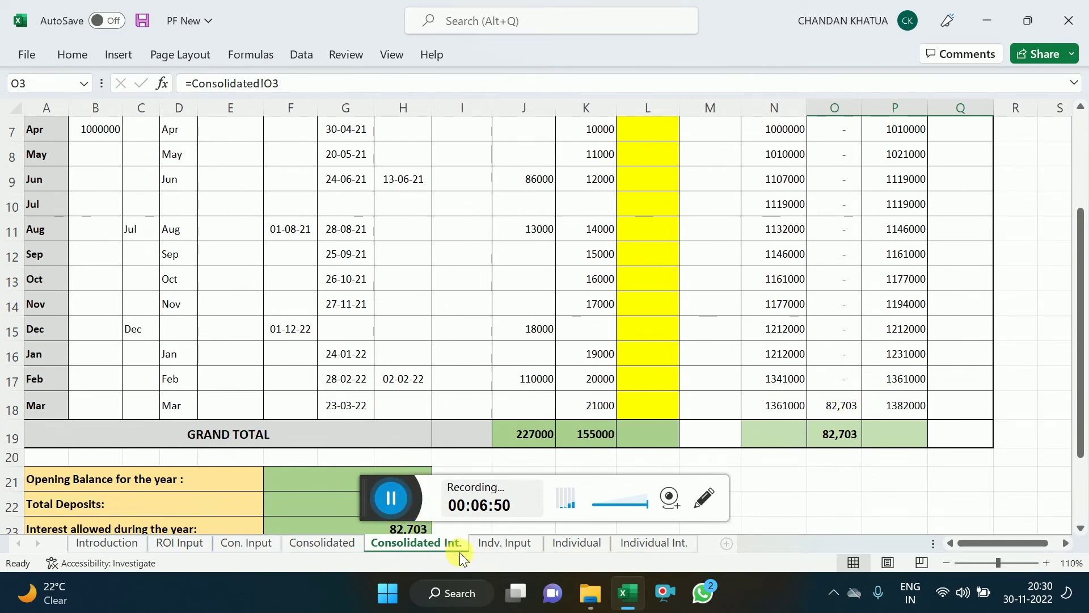
{"action": "left_click", "coordinate": [491, 545]}
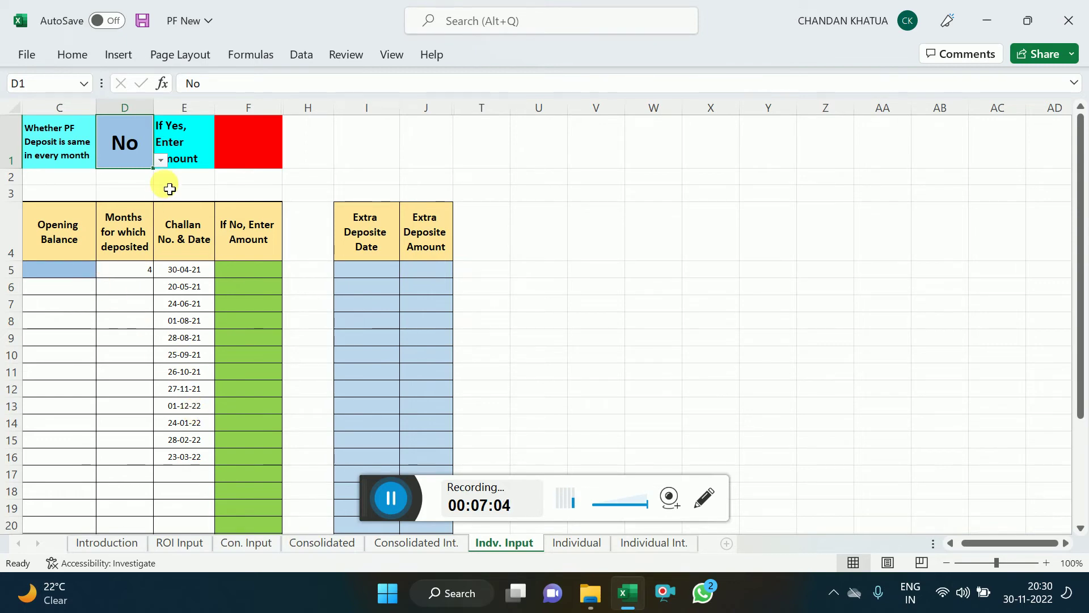
- Answer Yes to equal monthly deposits in D1, then select Extra Deposit cells I5 and J5
{"action": "left_click", "coordinate": [162, 161]}
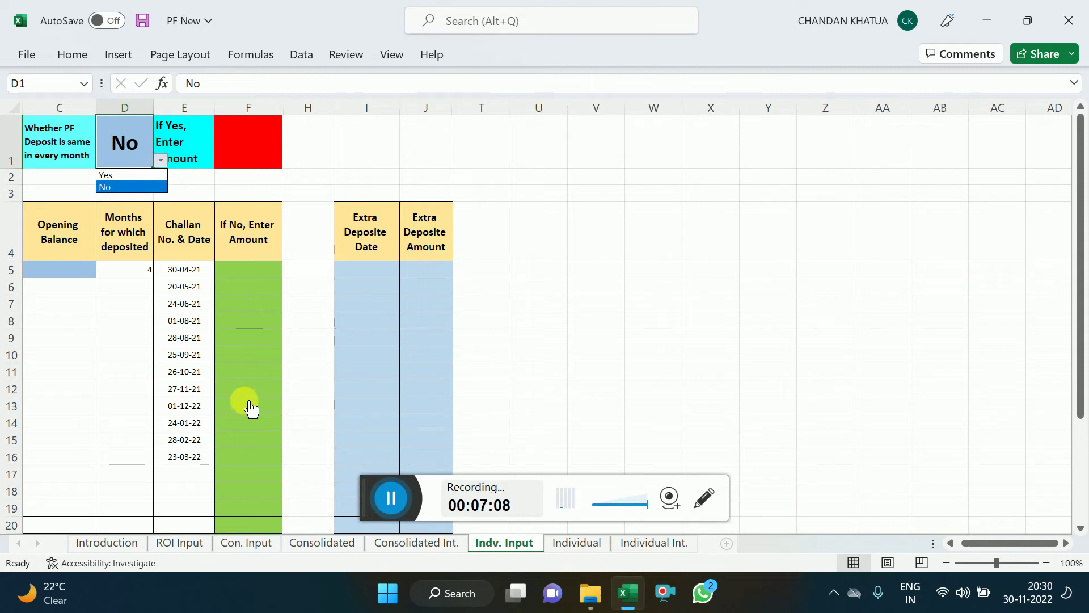
{"action": "left_click", "coordinate": [124, 176]}
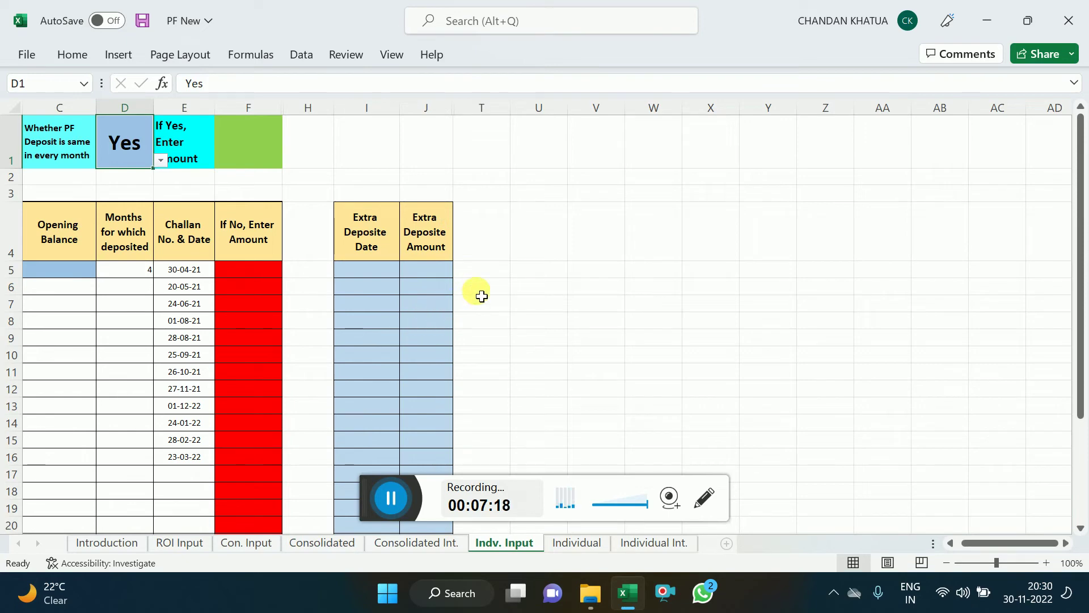
{"action": "left_click", "coordinate": [363, 275]}
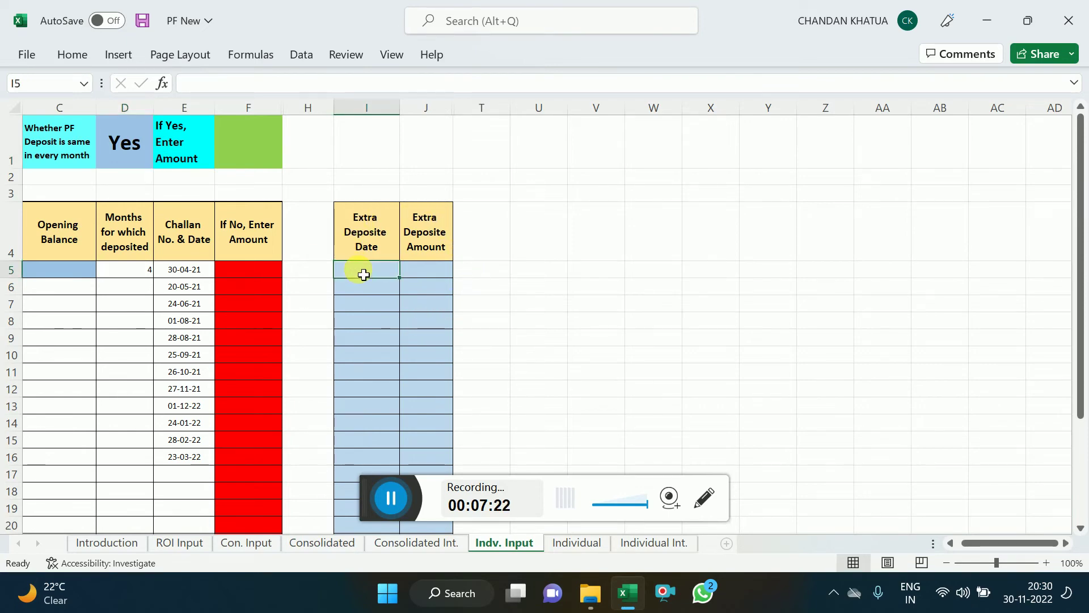
{"action": "left_click", "coordinate": [419, 271]}
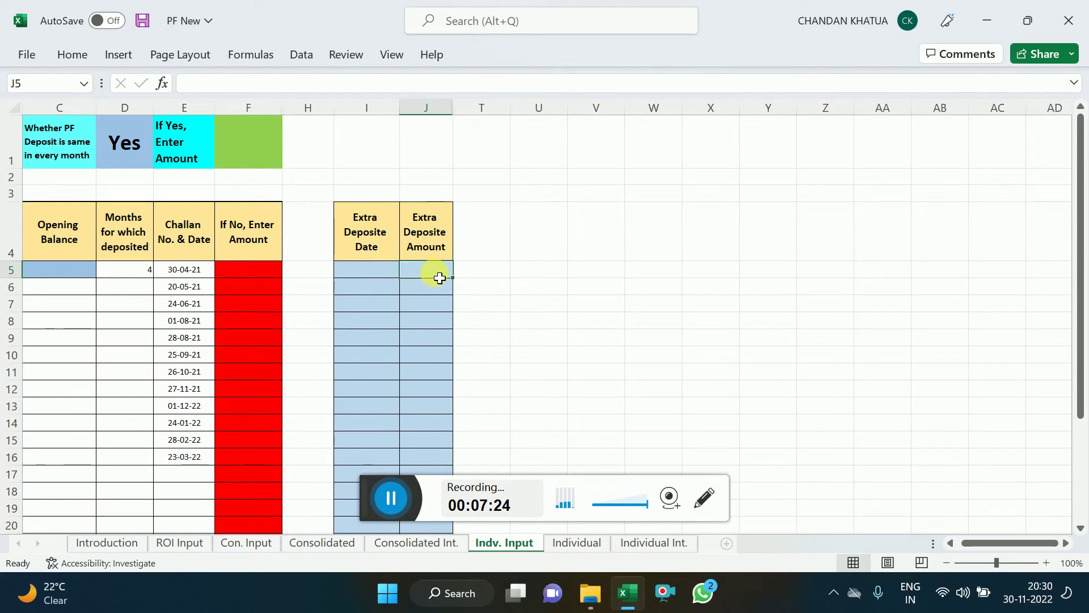
{"action": "left_click", "coordinate": [573, 546]}
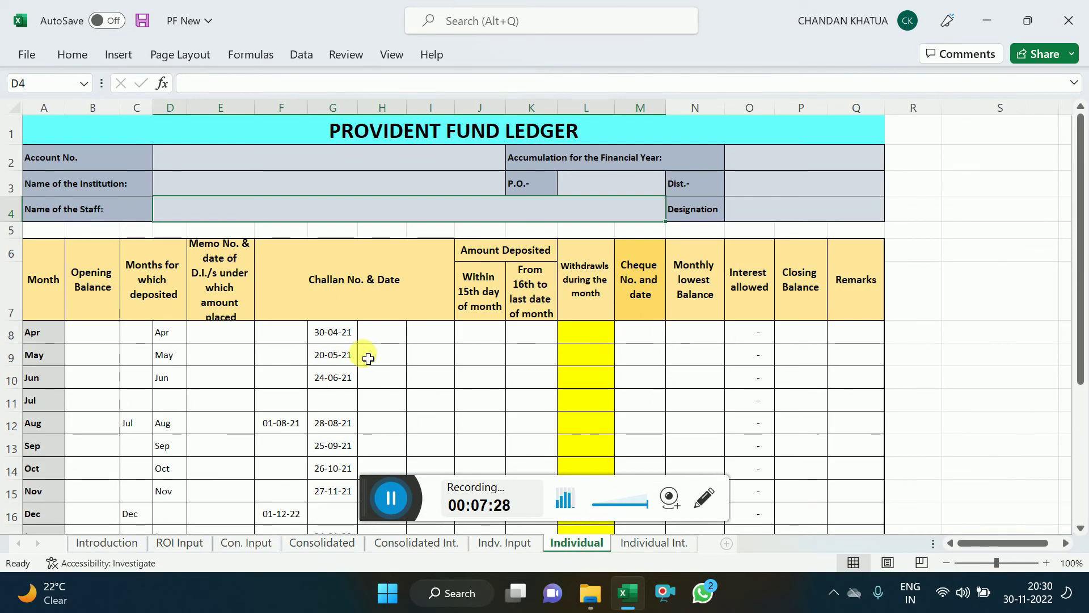
{"action": "scroll", "coordinate": [366, 356], "scroll_direction": "down", "scroll_amount": 3}
{"action": "scroll", "coordinate": [368, 359], "scroll_direction": "up", "scroll_amount": 1}
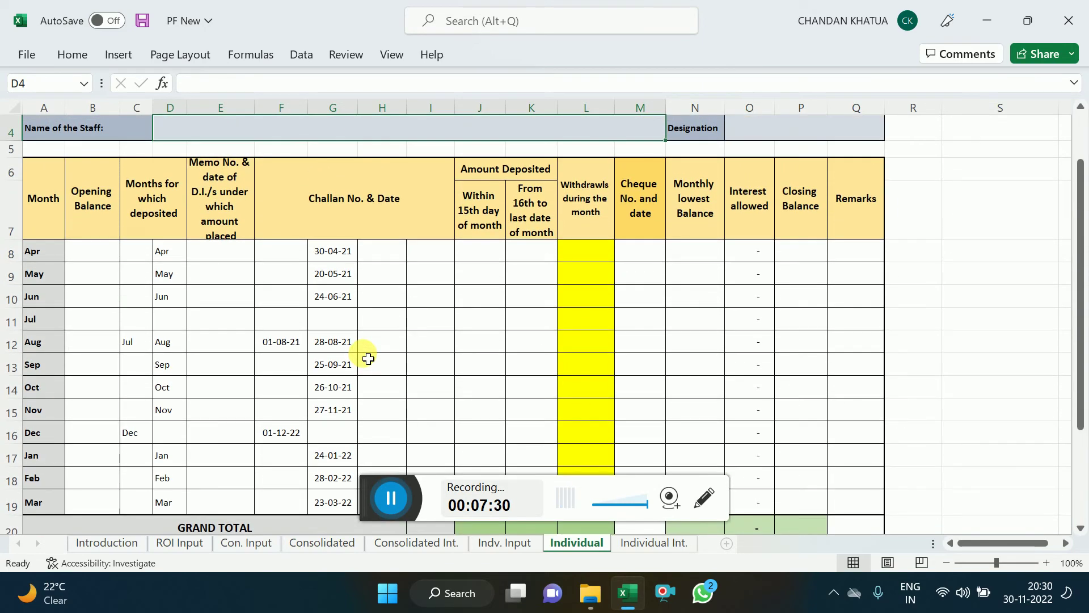
{"action": "scroll", "coordinate": [480, 312], "scroll_direction": "up", "scroll_amount": 2}
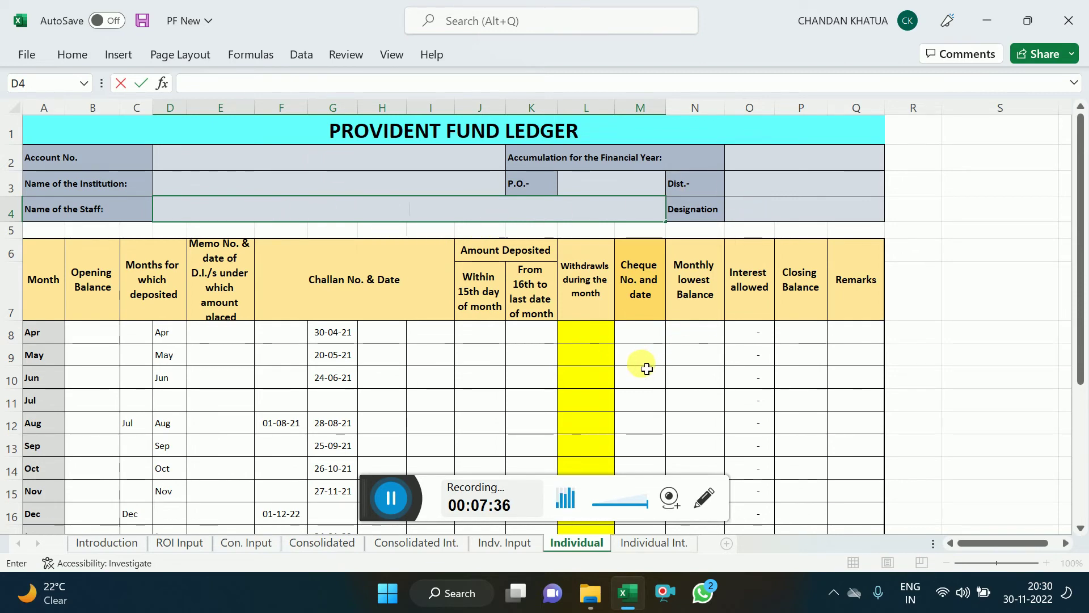
{"action": "scroll", "coordinate": [645, 368], "scroll_direction": "down", "scroll_amount": 1}
{"action": "scroll", "coordinate": [697, 366], "scroll_direction": "down", "scroll_amount": 2}
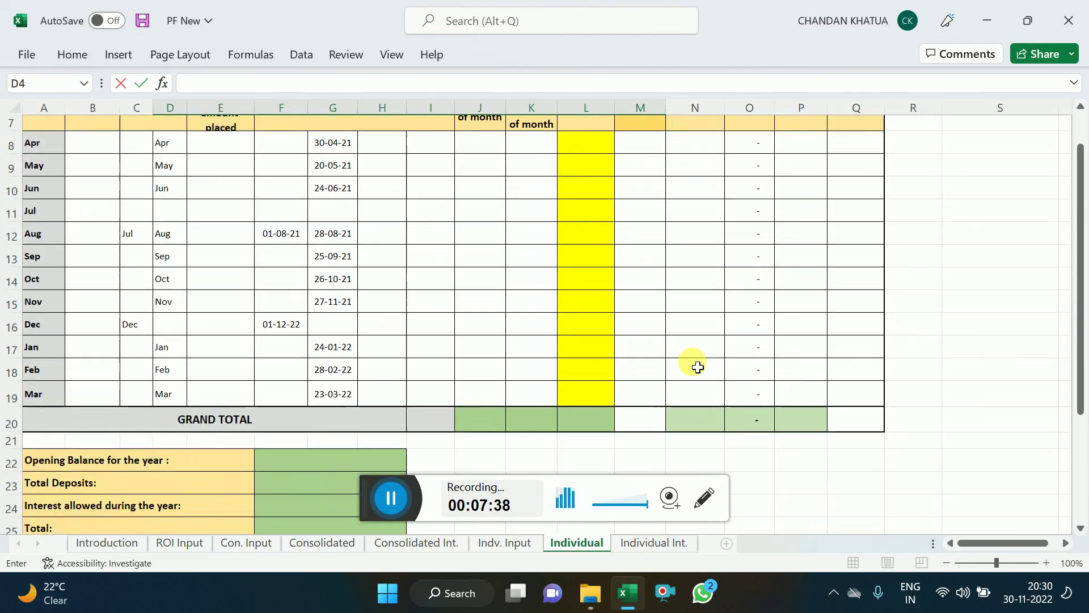
{"action": "scroll", "coordinate": [697, 368], "scroll_direction": "down", "scroll_amount": 1}
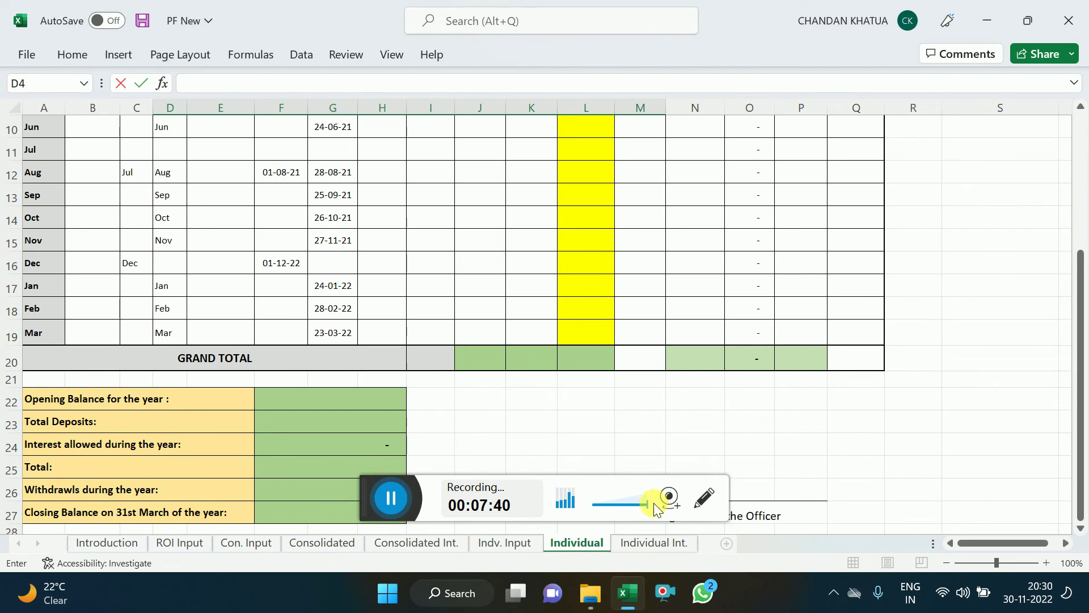
{"action": "left_click", "coordinate": [642, 542]}
{"action": "scroll", "coordinate": [749, 335], "scroll_direction": "down", "scroll_amount": 2}
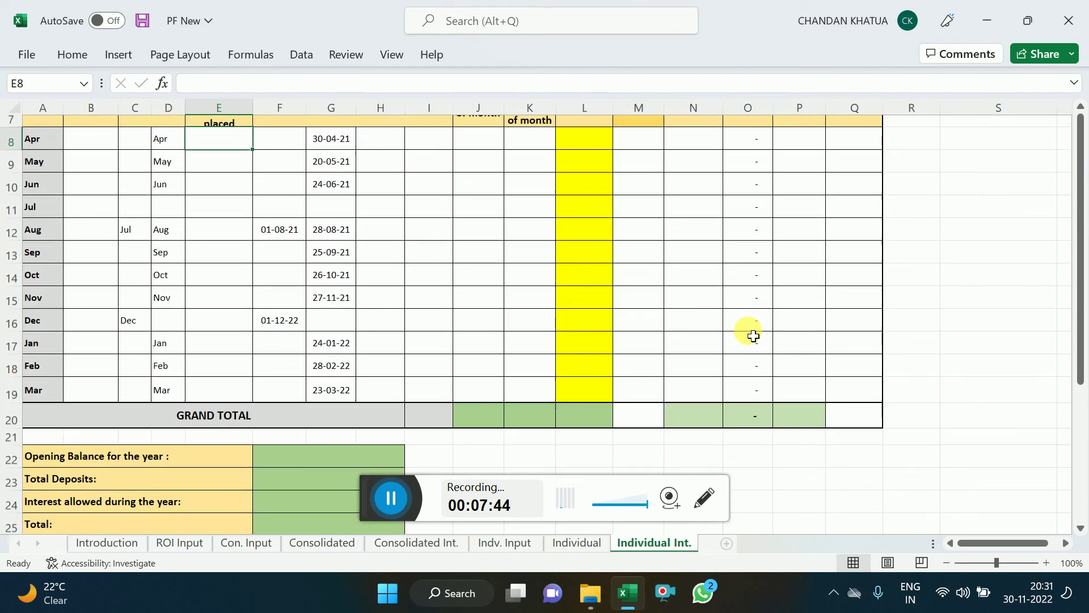
{"action": "left_click", "coordinate": [575, 546]}
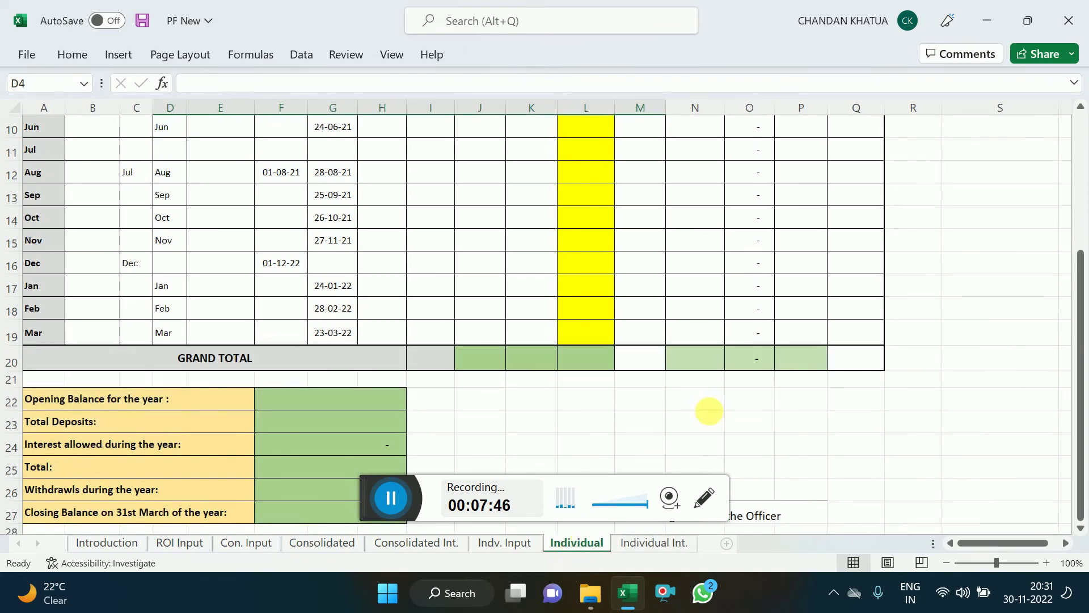
{"action": "scroll", "coordinate": [559, 379], "scroll_direction": "down", "scroll_amount": 2}
{"action": "scroll", "coordinate": [559, 380], "scroll_direction": "up", "scroll_amount": 3}
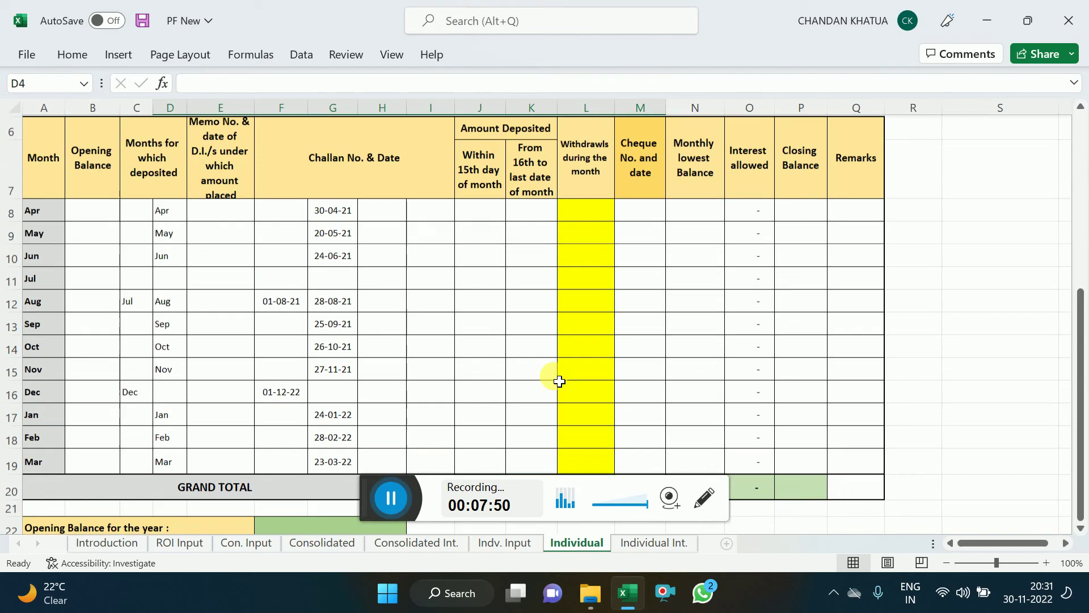
{"action": "scroll", "coordinate": [559, 380], "scroll_direction": "up", "scroll_amount": 2}
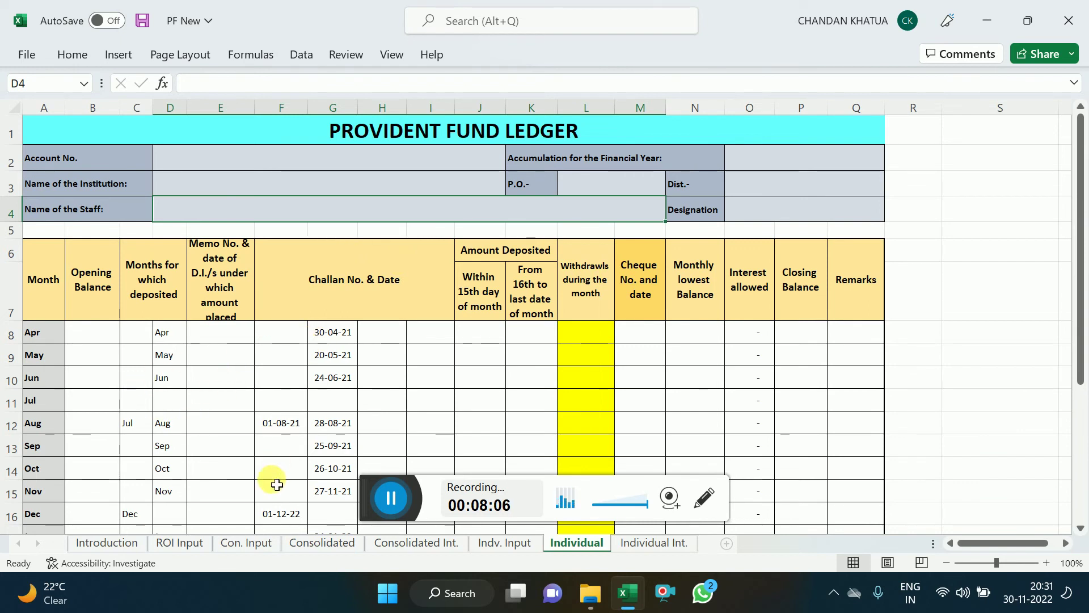
- Enter 2000 as the fixed monthly deposit in F1 of the Indv. Input sheet
{"action": "left_click", "coordinate": [426, 545]}
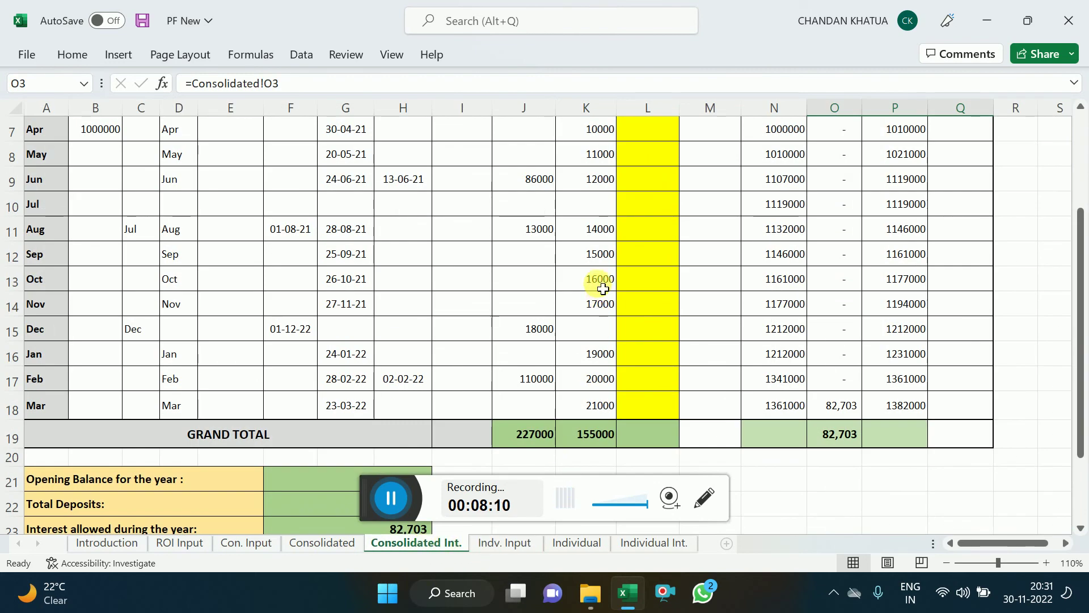
{"action": "left_click", "coordinate": [489, 546]}
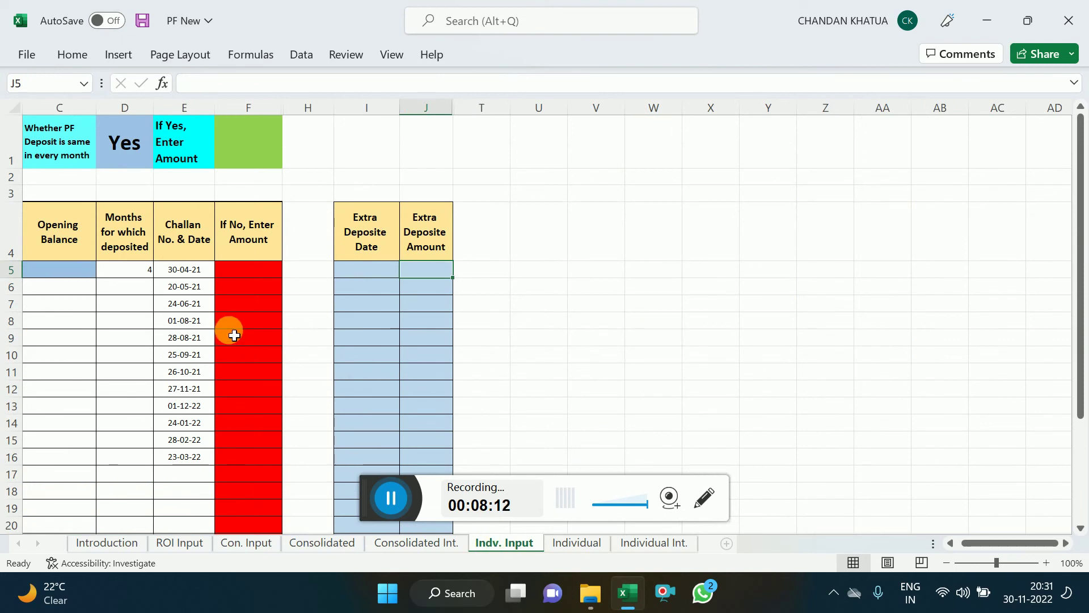
{"action": "left_click", "coordinate": [252, 149]}
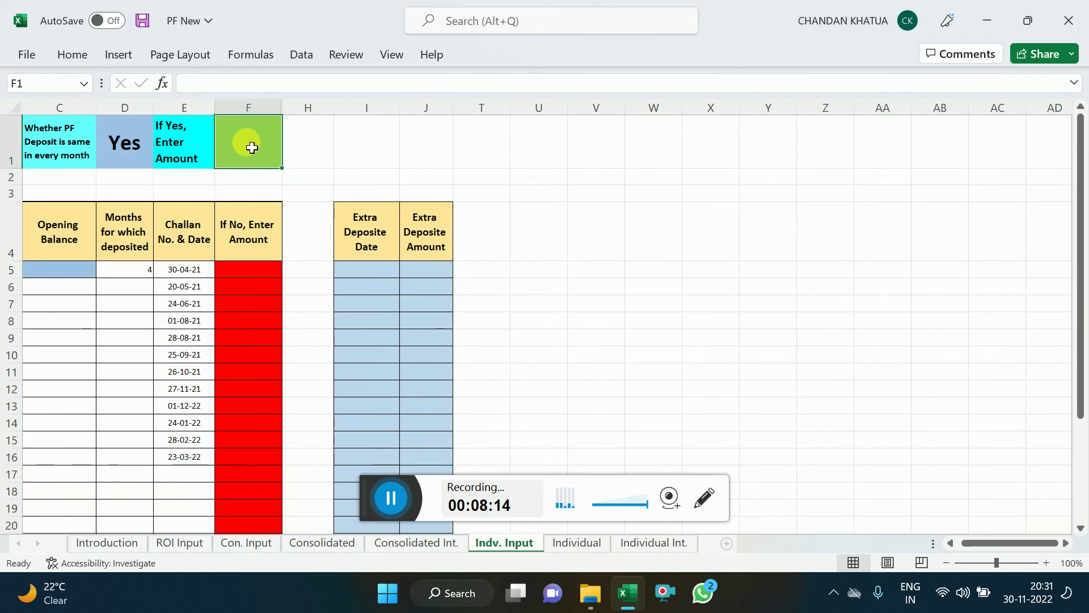
{"action": "type", "text": "2000"}
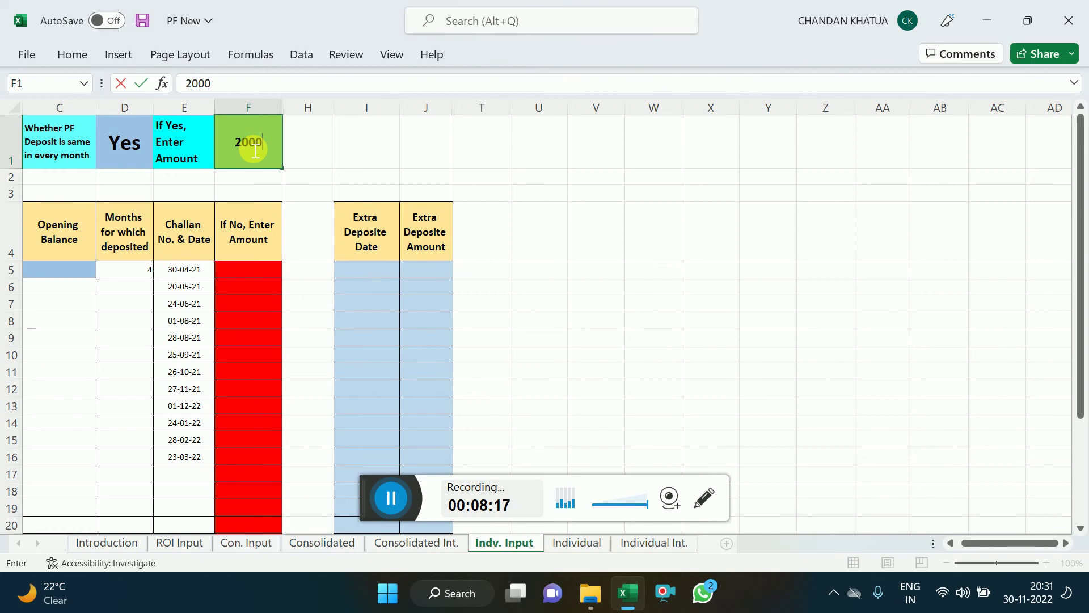
{"action": "key", "text": "Return"}
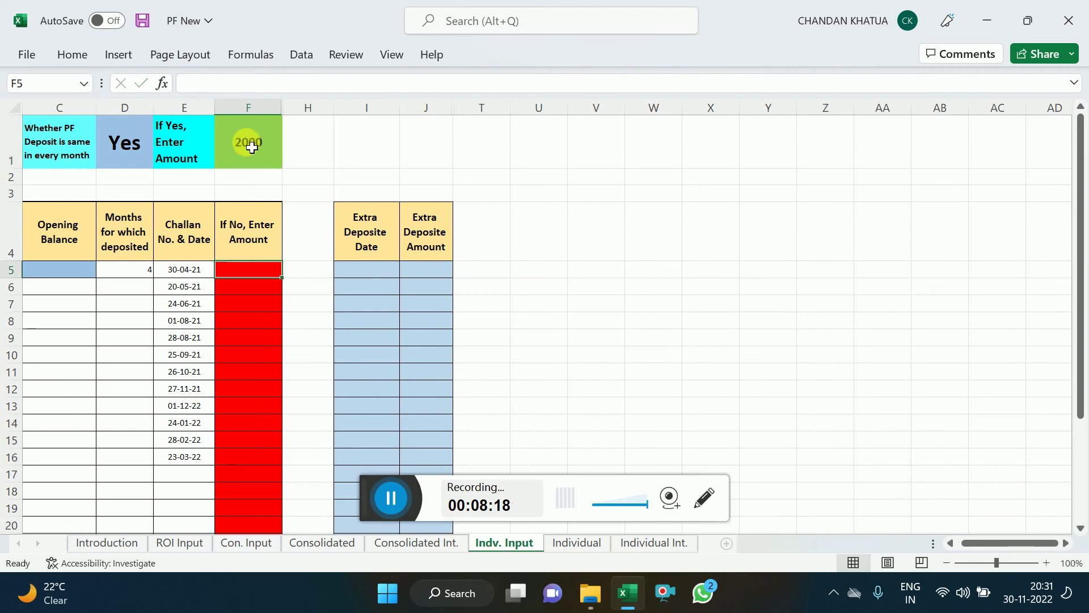
- Enter 50000 as the opening balance in C5 and view the Individual ledger
{"action": "left_click", "coordinate": [62, 268]}
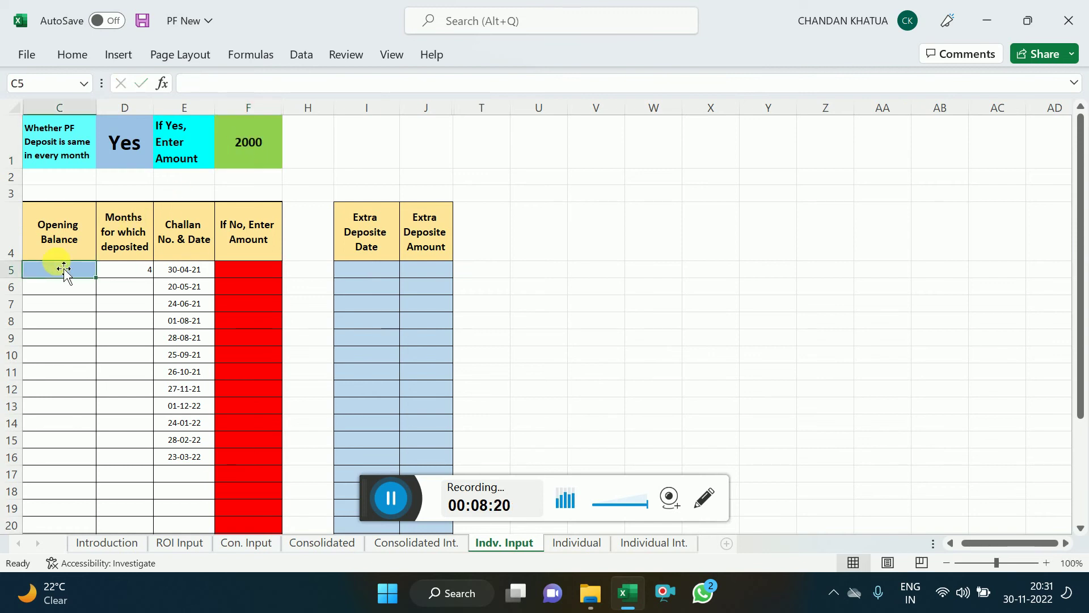
{"action": "type", "text": "50000"}
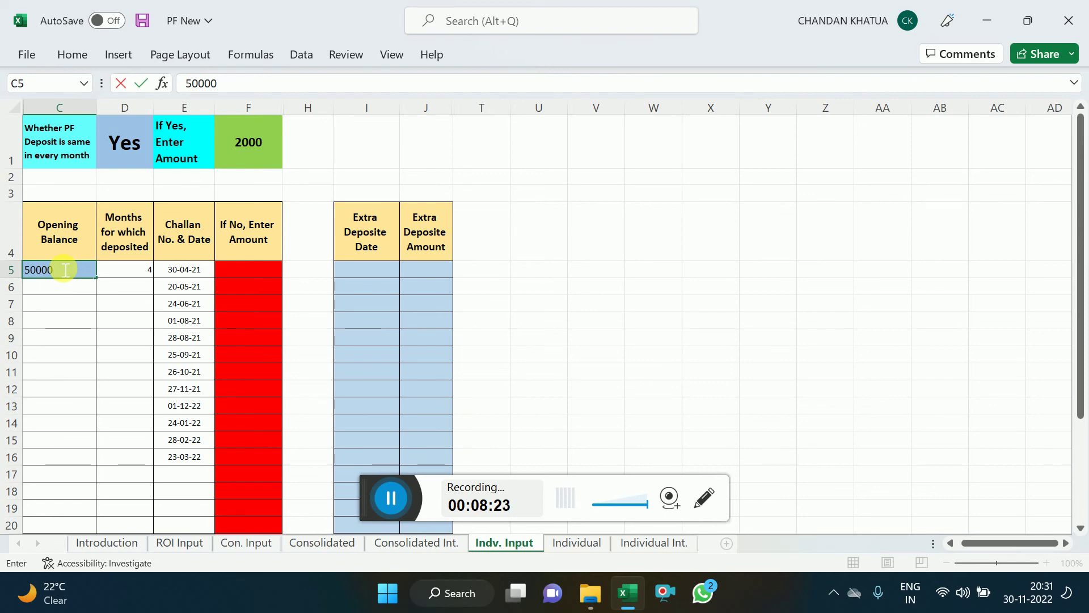
{"action": "key", "text": "Return"}
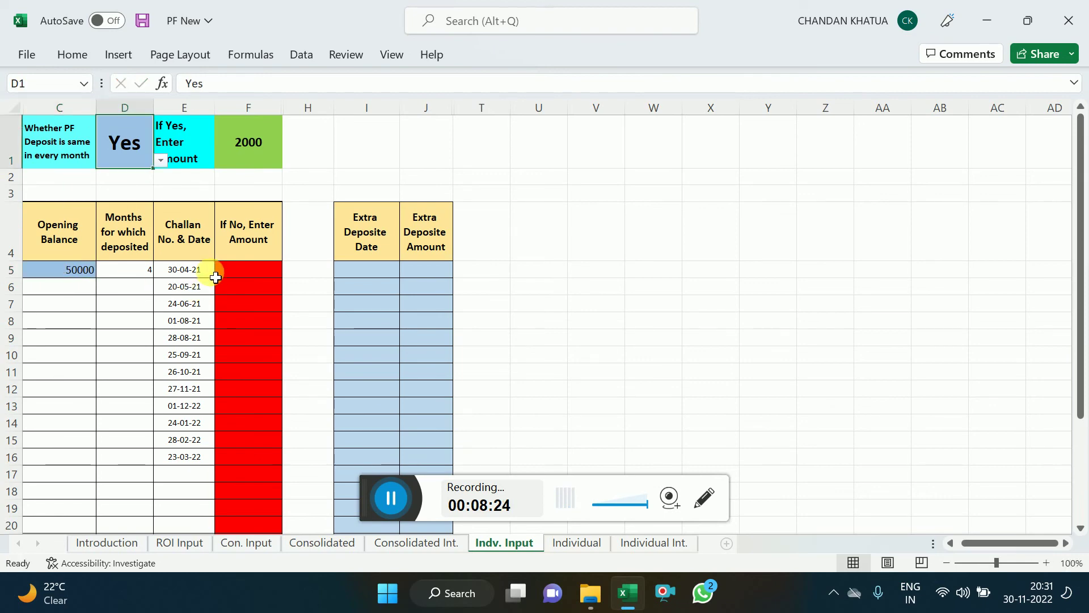
{"action": "left_click", "coordinate": [559, 542]}
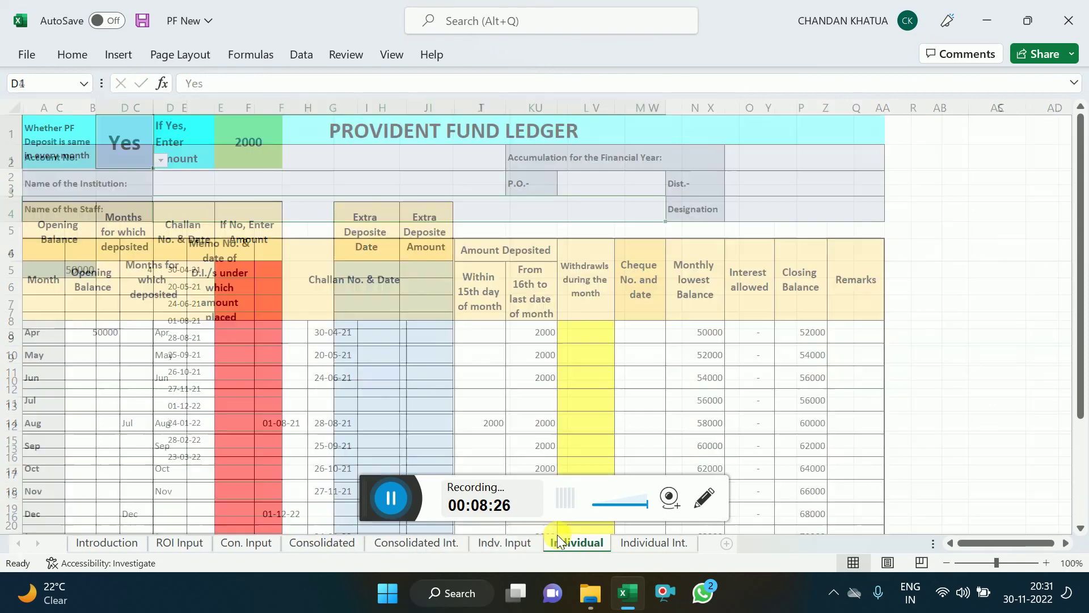
- Scroll the Individual ledger to review deposits 24000, interest 4,343 and closing balance 78343
{"action": "scroll", "coordinate": [613, 348], "scroll_direction": "down", "scroll_amount": 4}
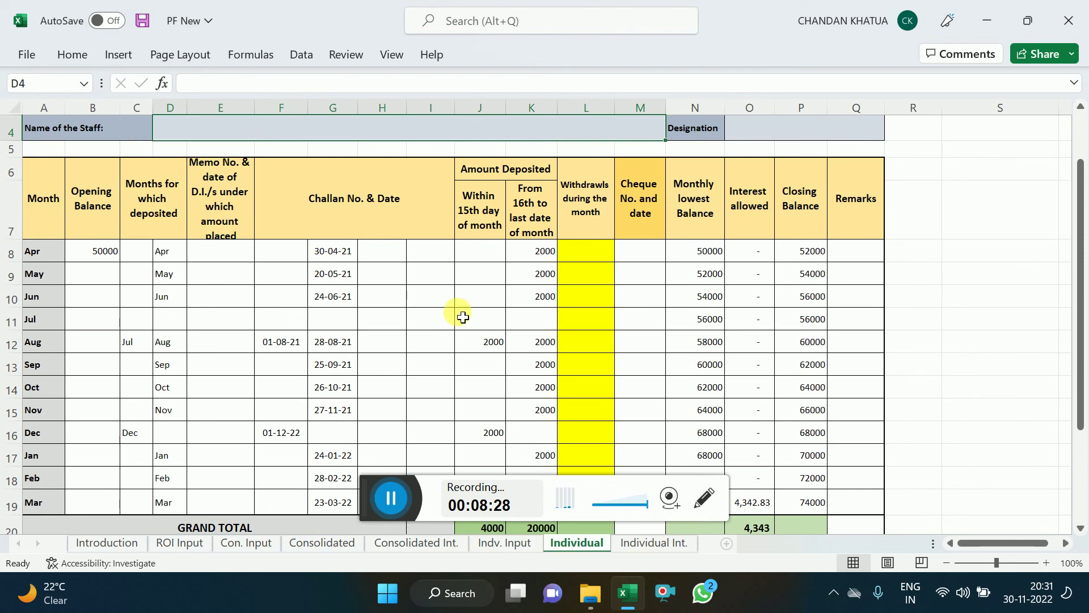
{"action": "scroll", "coordinate": [552, 359], "scroll_direction": "down", "scroll_amount": 3}
{"action": "scroll", "coordinate": [552, 359], "scroll_direction": "down", "scroll_amount": 1}
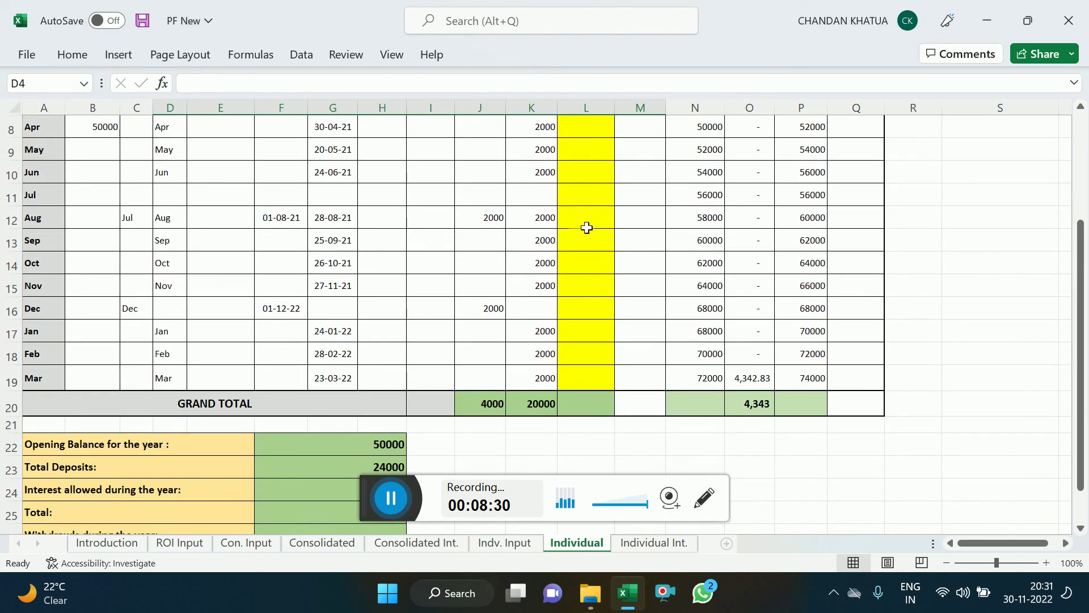
{"action": "scroll", "coordinate": [429, 379], "scroll_direction": "down", "scroll_amount": 2}
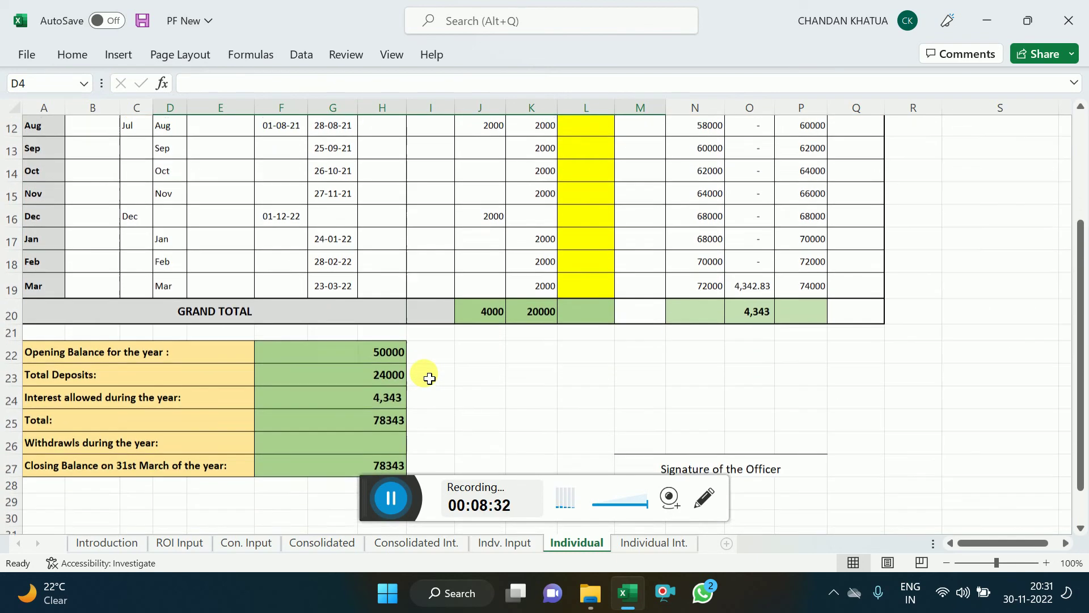
{"action": "scroll", "coordinate": [429, 379], "scroll_direction": "up", "scroll_amount": 2}
{"action": "scroll", "coordinate": [430, 379], "scroll_direction": "down", "scroll_amount": 1}
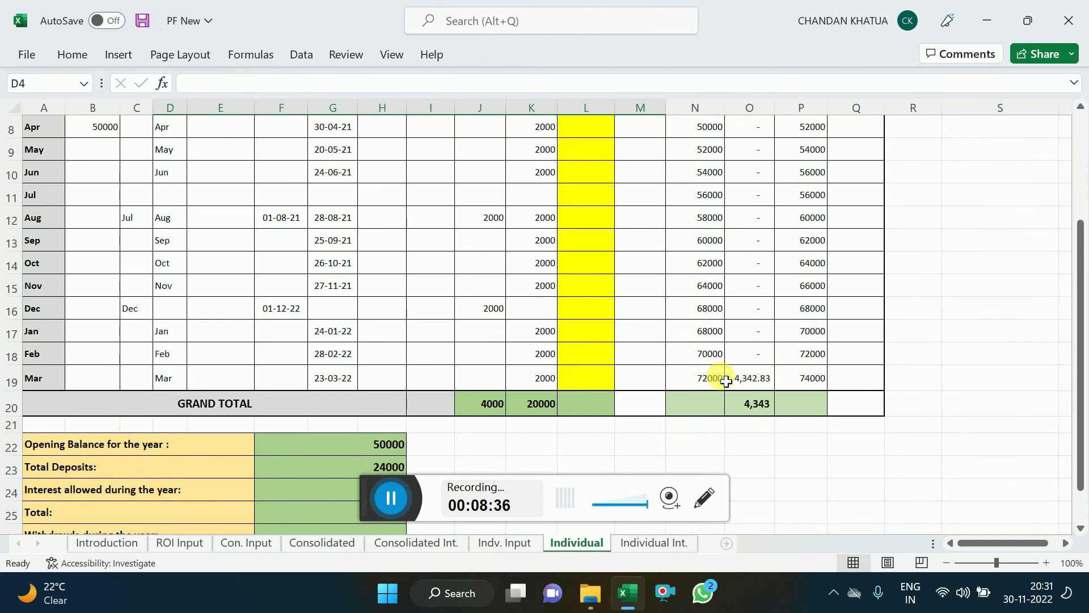
{"action": "scroll", "coordinate": [596, 370], "scroll_direction": "up", "scroll_amount": 3}
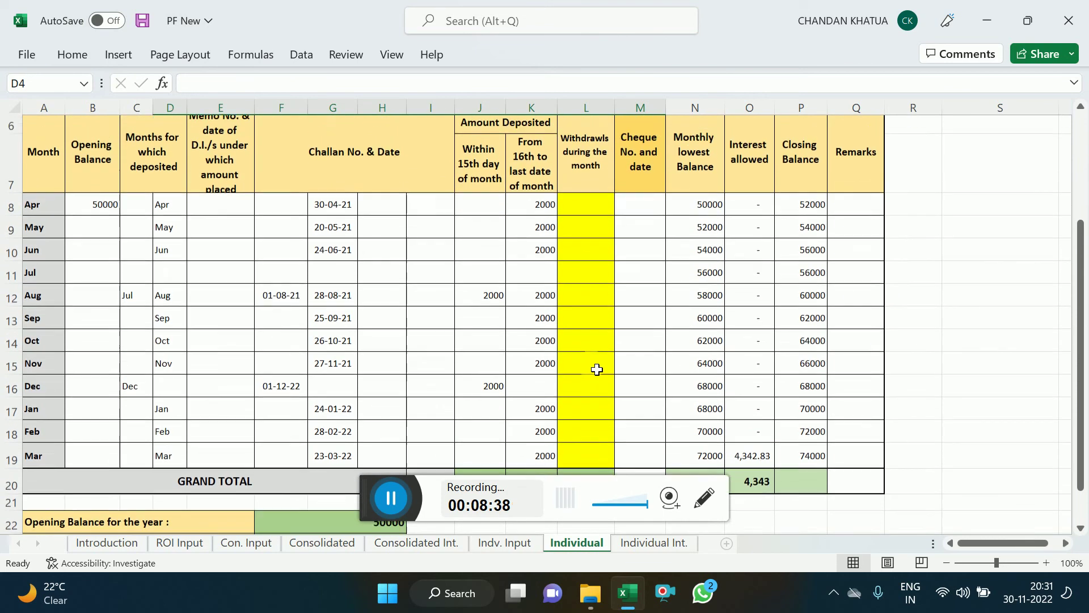
{"action": "scroll", "coordinate": [597, 369], "scroll_direction": "up", "scroll_amount": 3}
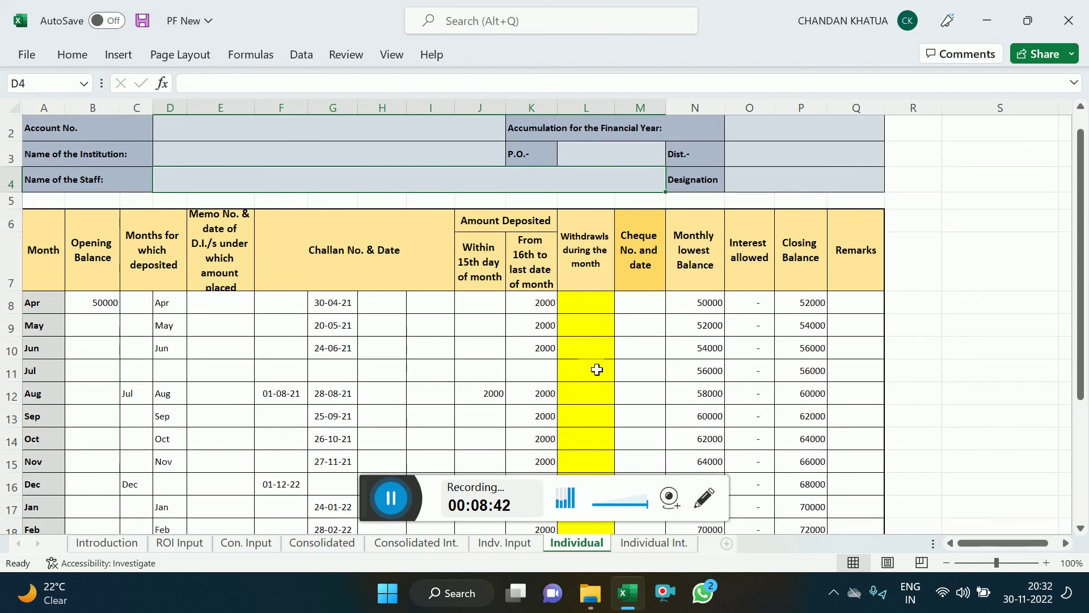
{"action": "scroll", "coordinate": [487, 356], "scroll_direction": "up", "scroll_amount": 1}
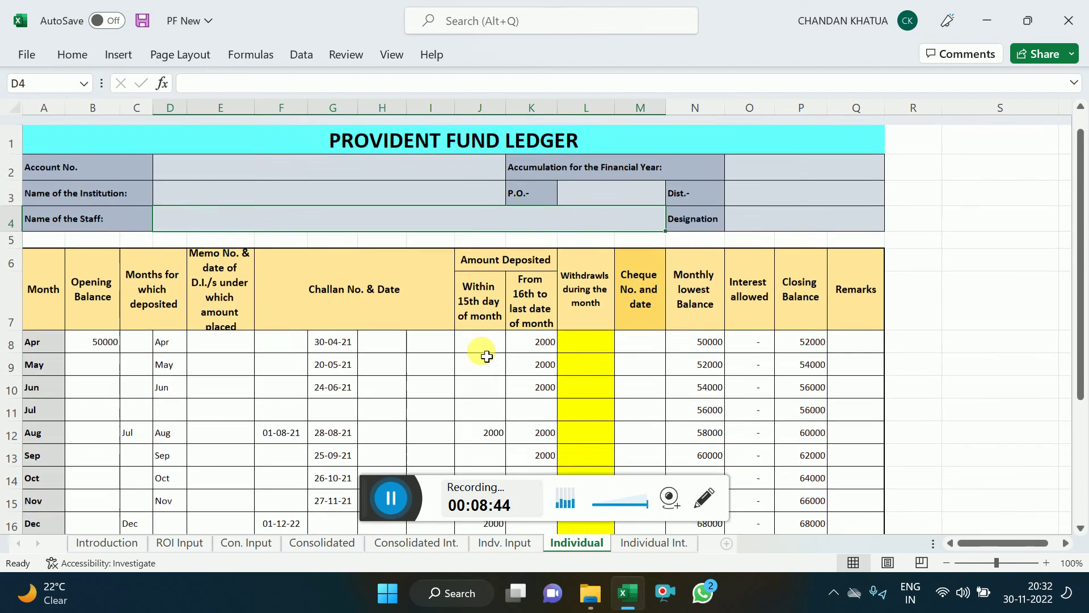